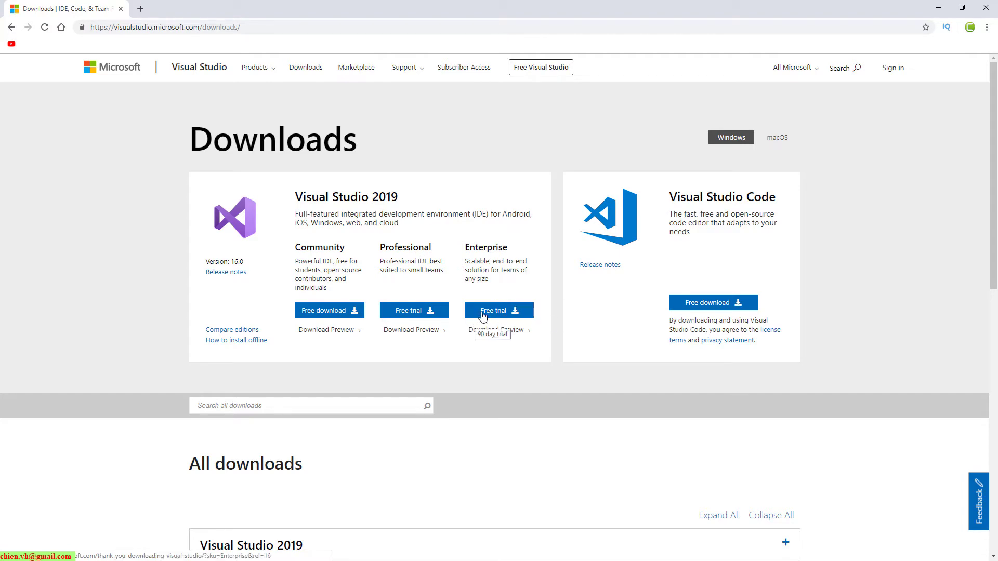
Expand Visual Studio 2019 under All downloads and start the Enterprise free trial download
scroll(436, 370, "down", 3)
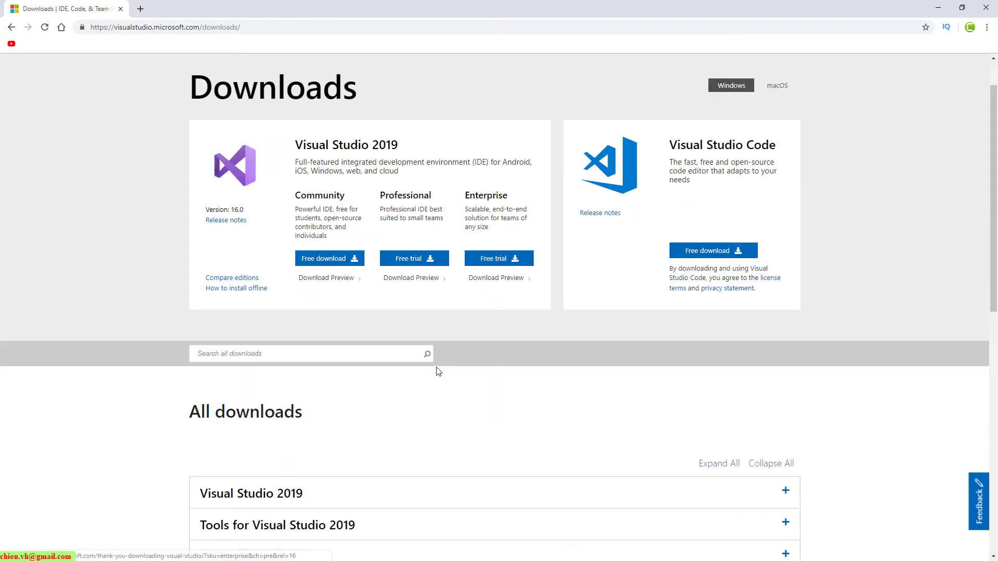
scroll(244, 325, "down", 2)
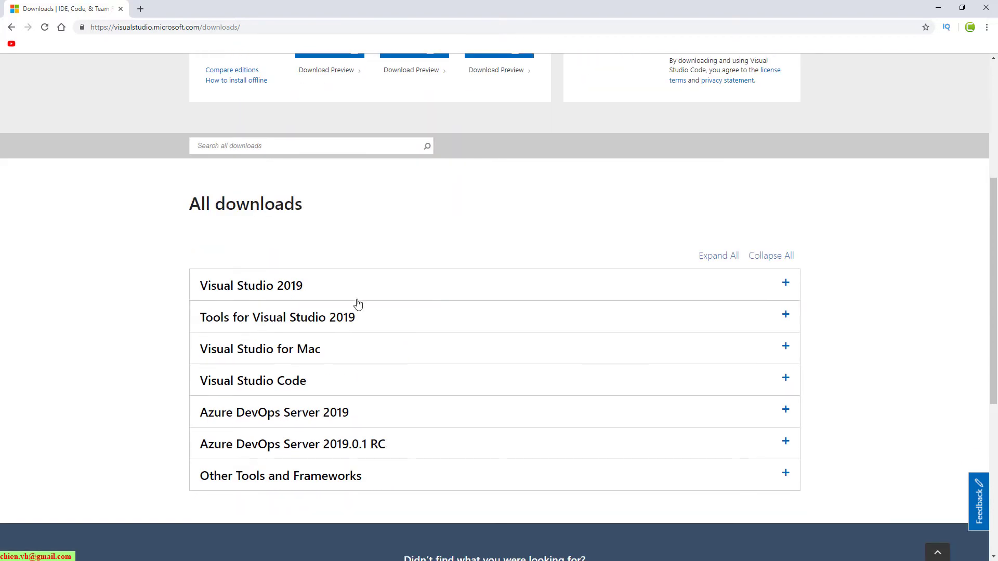
left_click(786, 284)
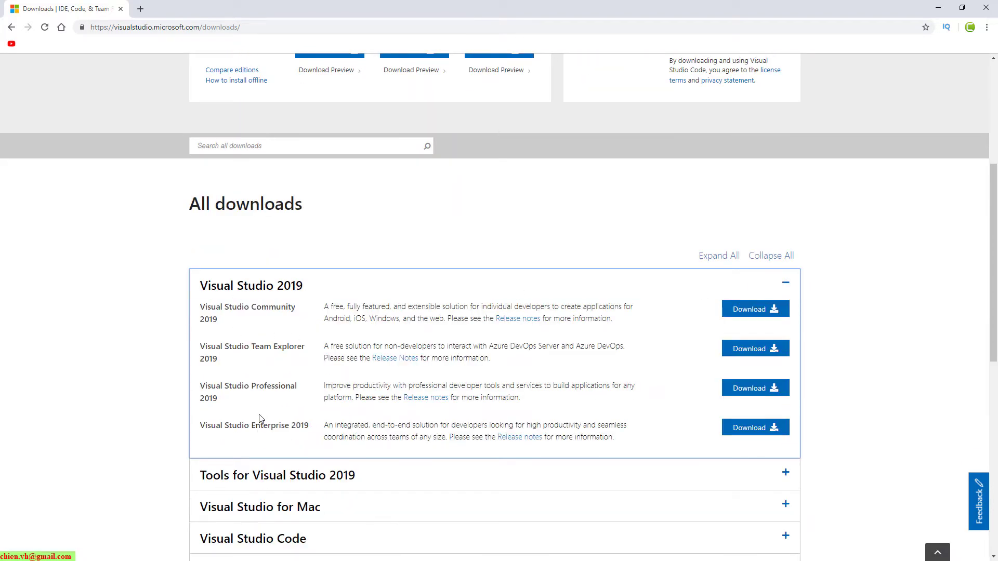
scroll(260, 418, "up", 5)
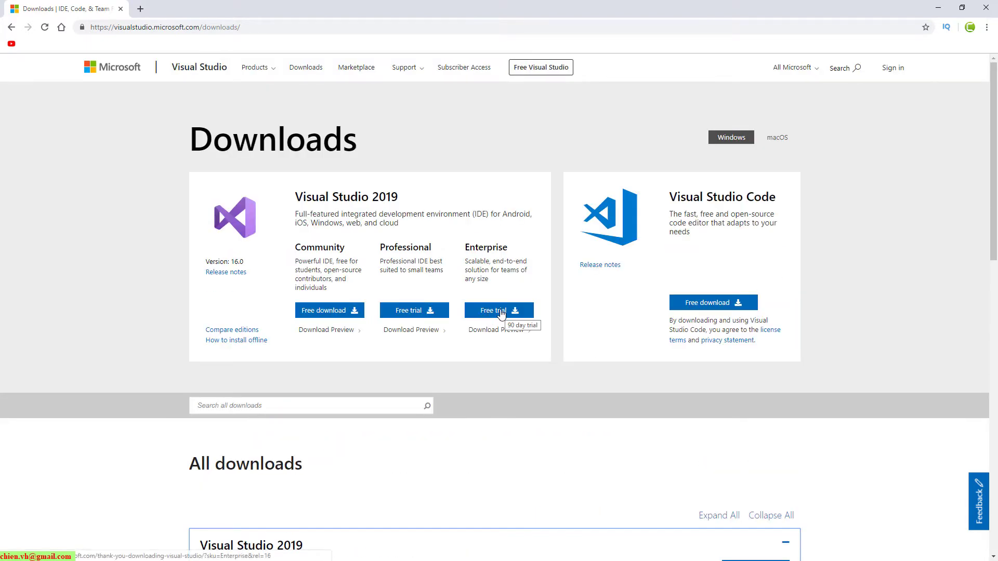
left_click(500, 312)
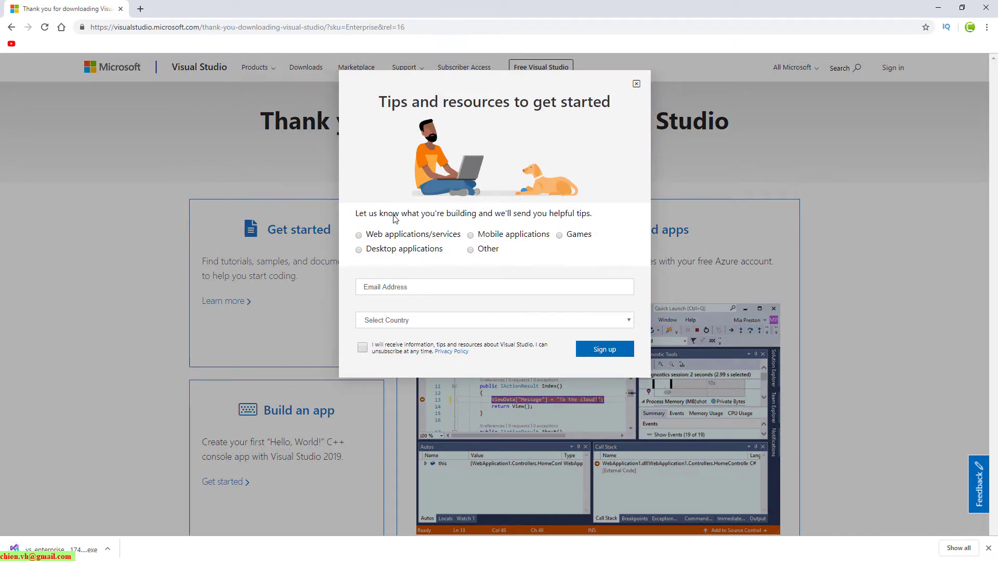
Sign up for Visual Studio web-development tips with the autofilled e-mail and consent ticked
left_click(499, 287)
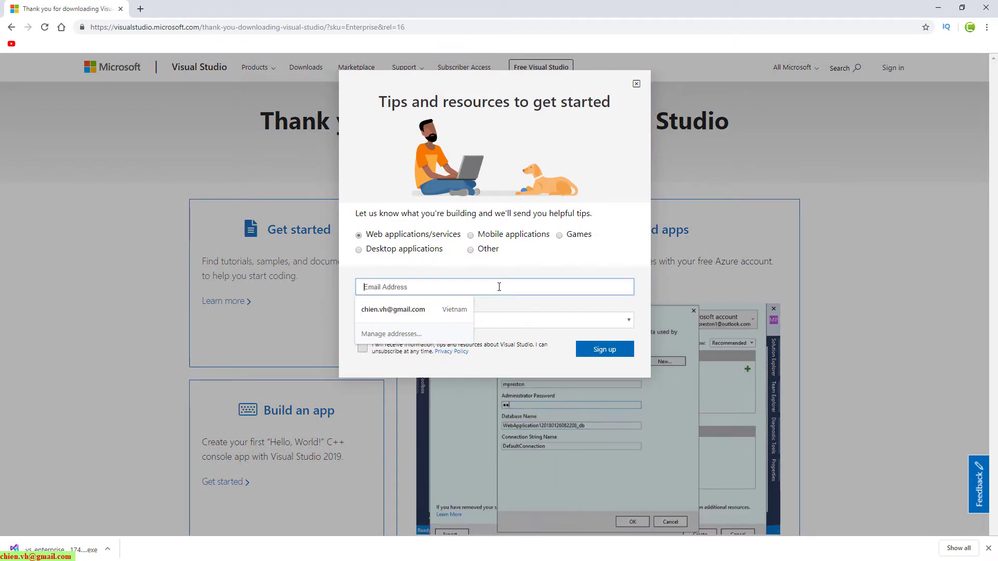
left_click(437, 311)
left_click(362, 348)
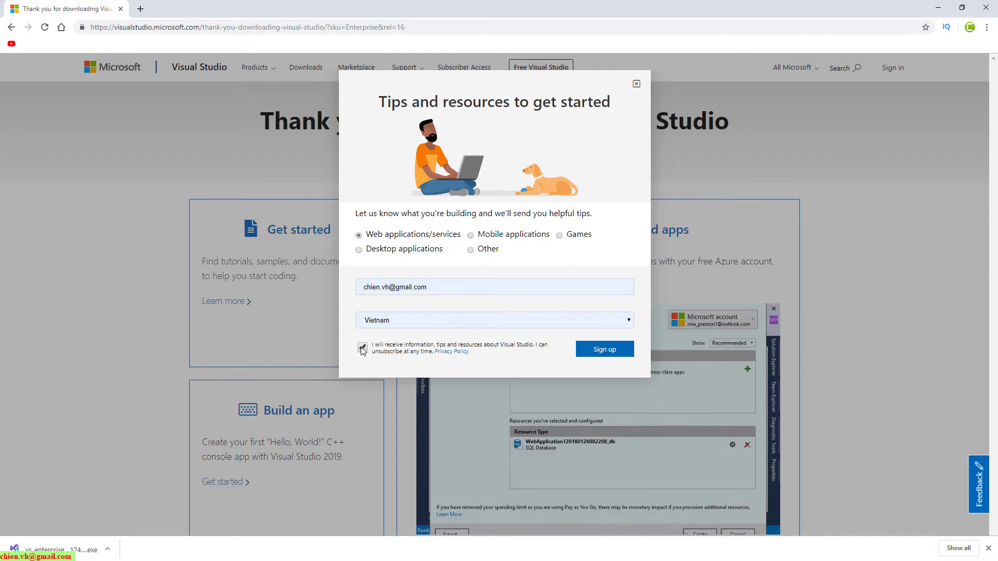
left_click(605, 352)
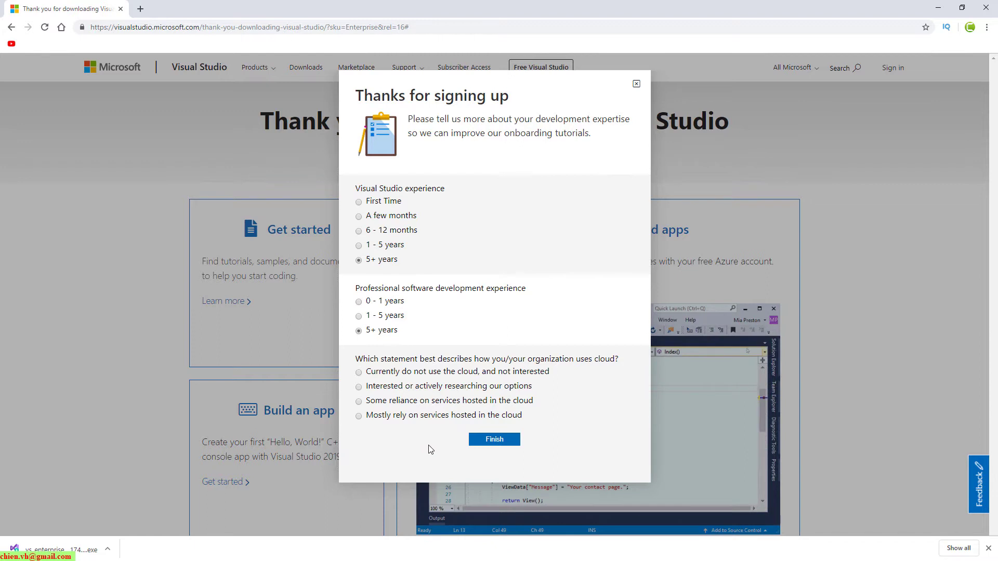
Answer that cloud options are being researched, finish the survey, and dismiss the message
left_click(359, 387)
left_click(500, 440)
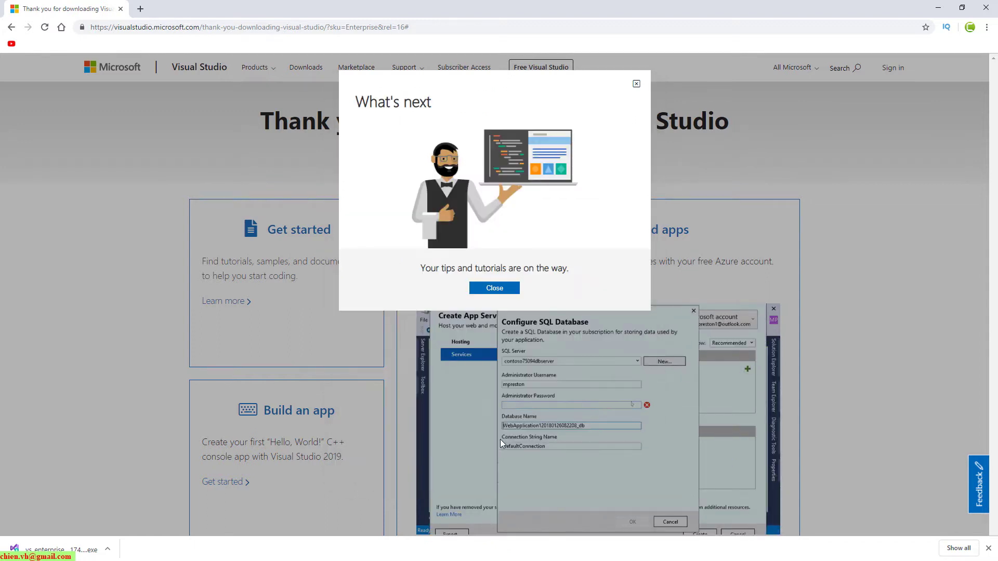
left_click(504, 288)
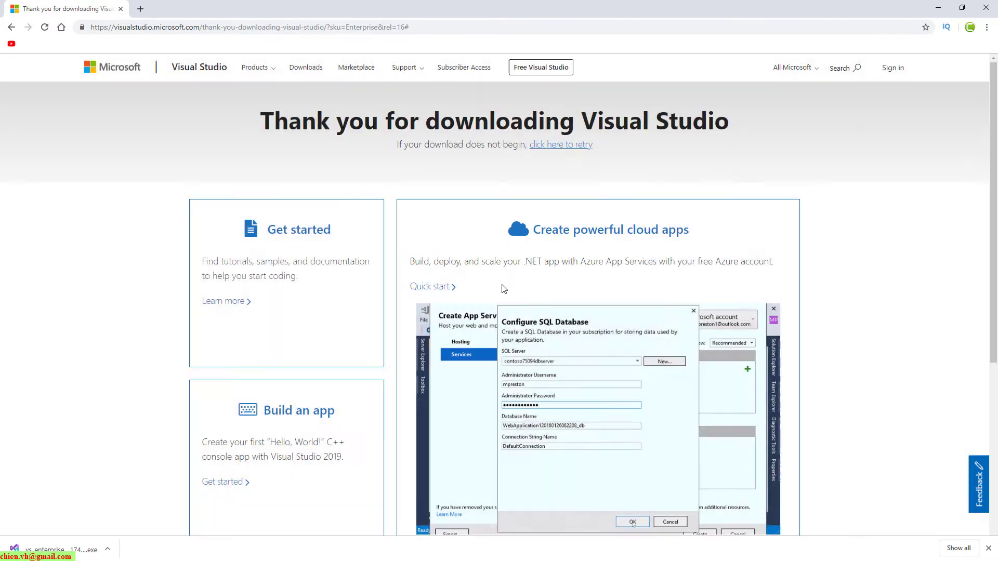
Launch the downloaded vs_enterprise installer, hide Chrome, and continue to the workload screen
left_click(71, 554)
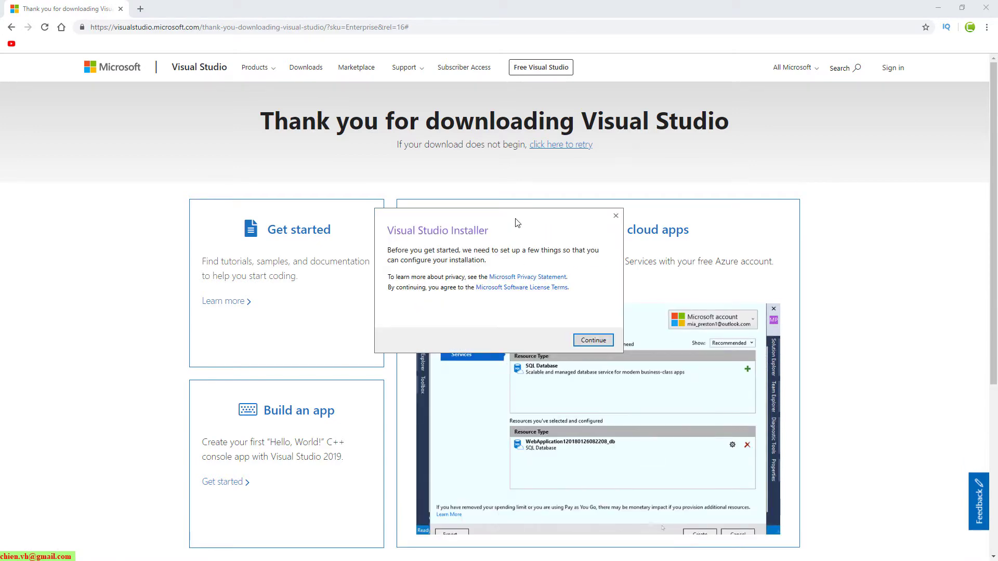
left_click_drag(516, 218, 494, 162)
left_click(938, 7)
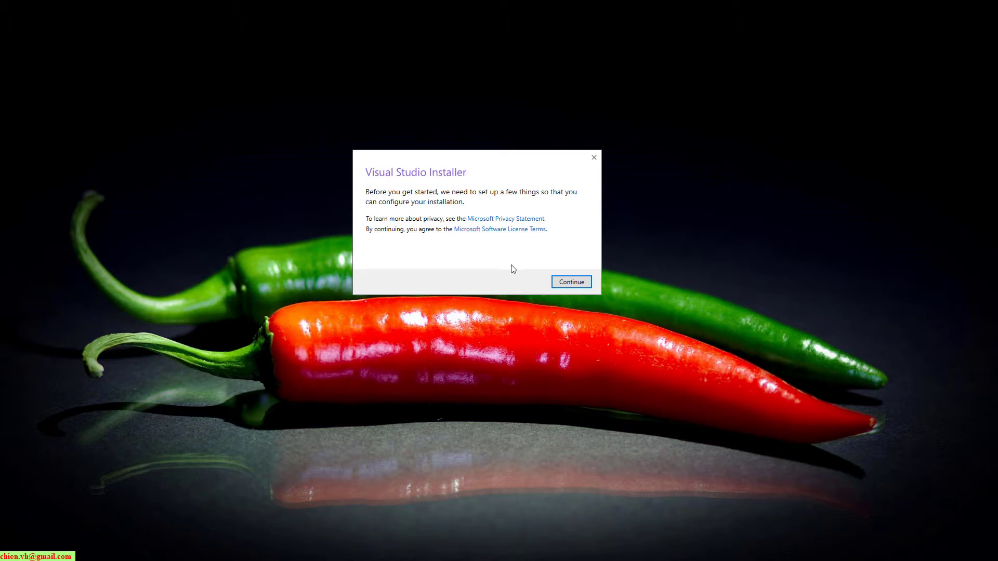
left_click(578, 282)
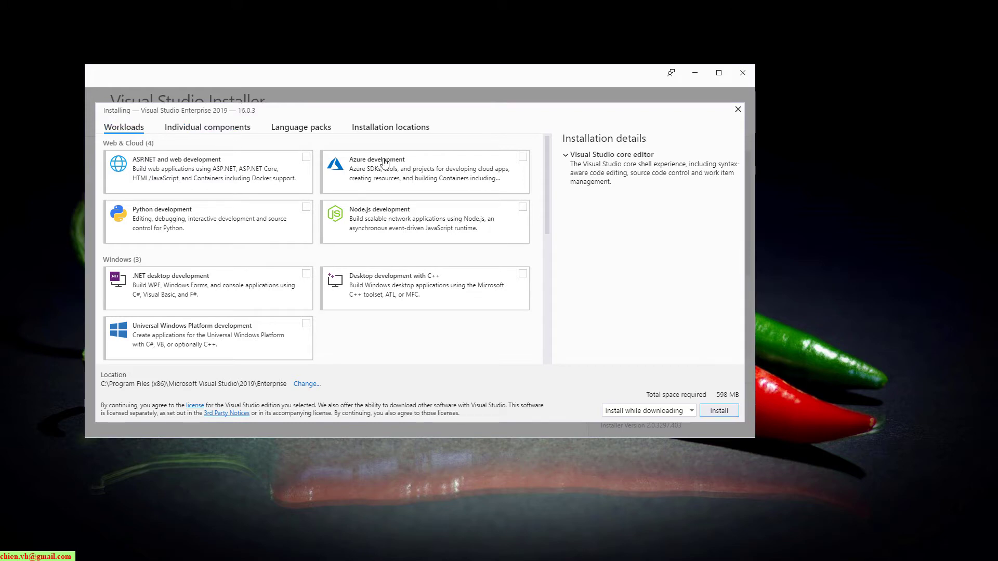
Browse the workloads and tick ASP.NET and web development
scroll(474, 224, "down", 2)
scroll(424, 247, "down", 2)
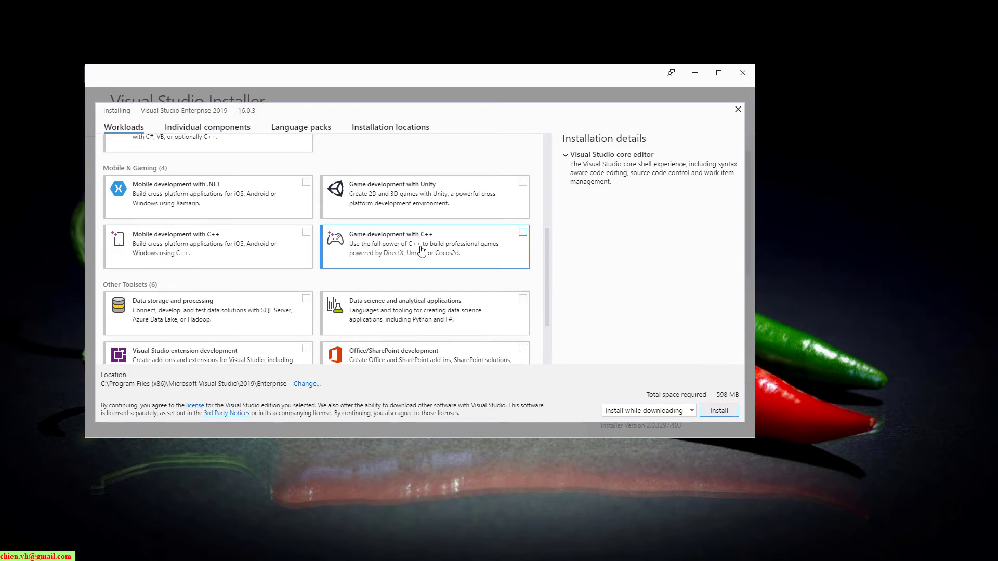
scroll(419, 254, "down", 1)
scroll(494, 296, "down", 1)
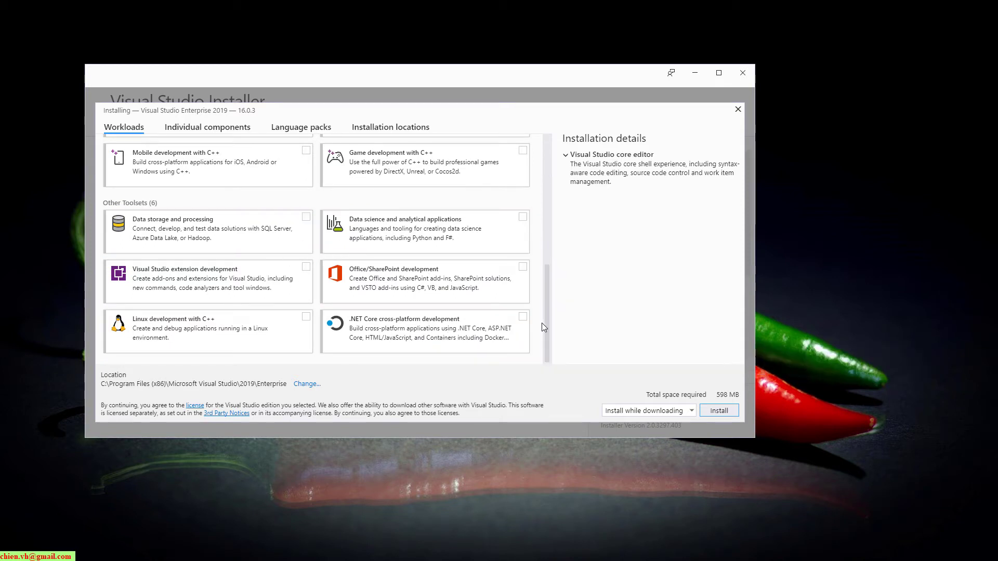
scroll(547, 324, "up", 3)
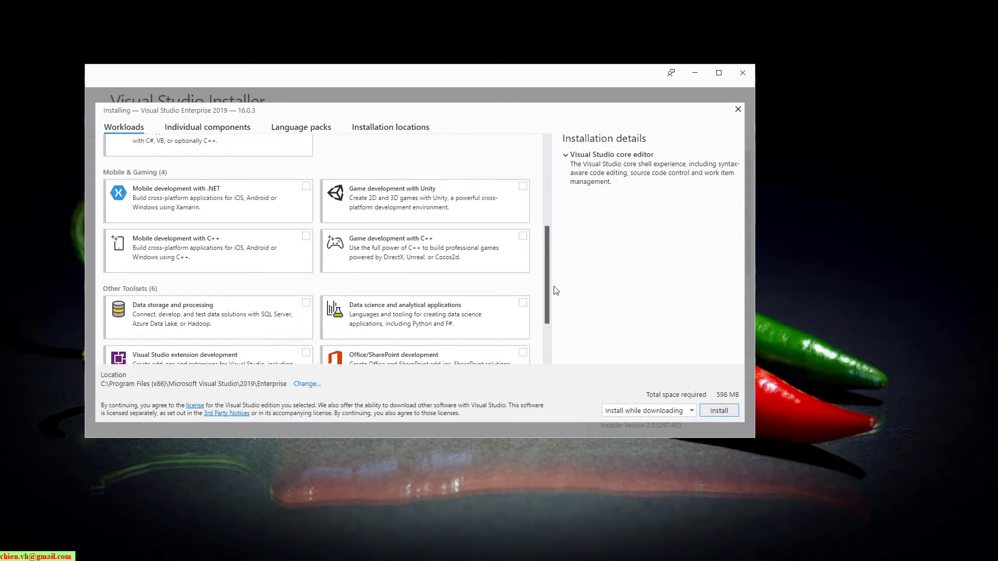
scroll(556, 259, "up", 5)
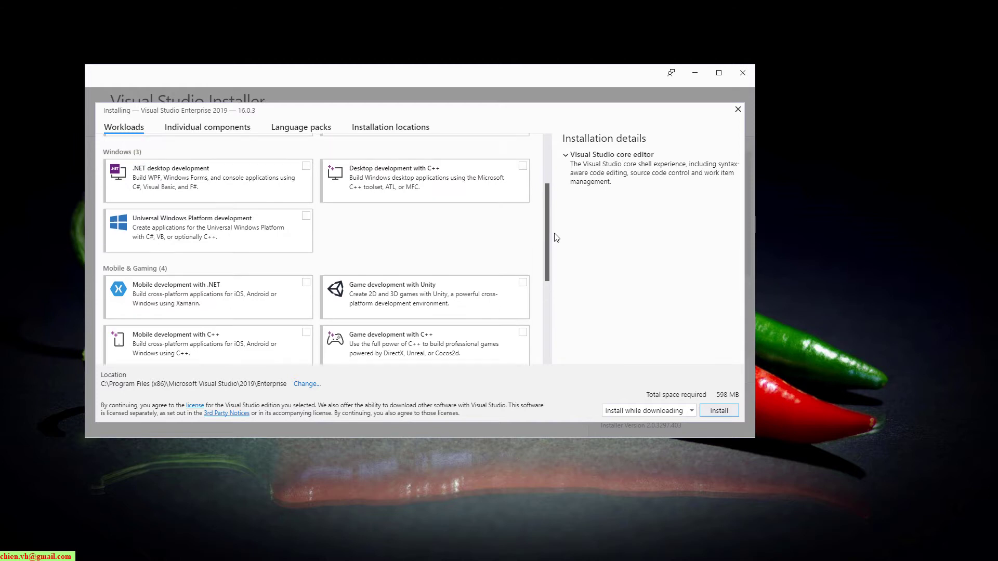
left_click(307, 157)
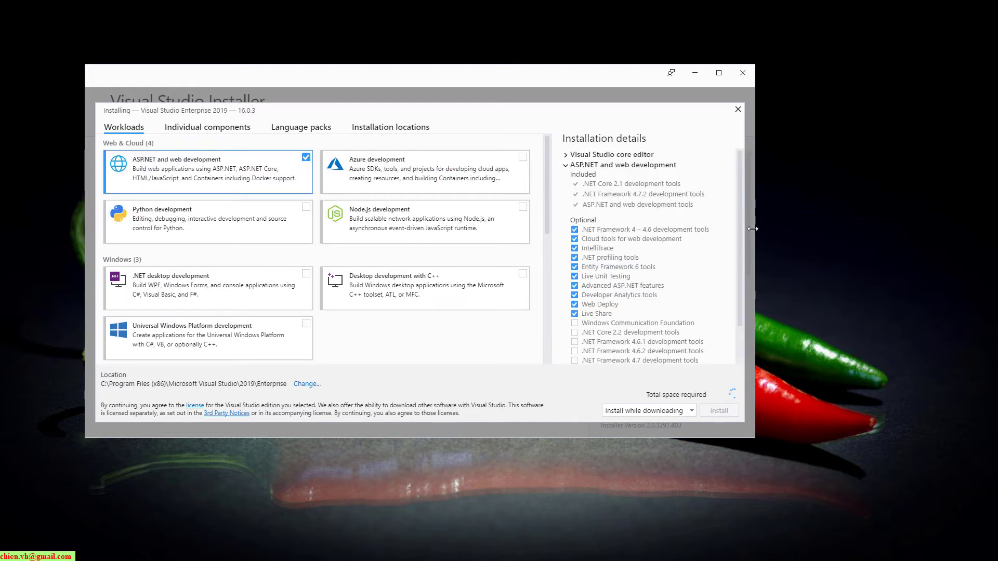
left_click_drag(739, 226, 743, 293)
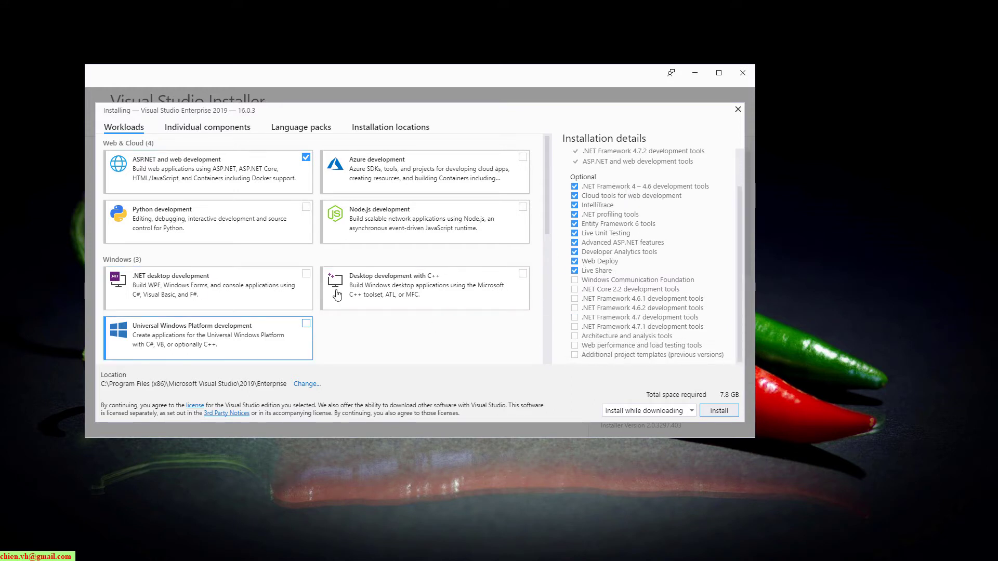
Tick .NET desktop development and review the ASP.NET and web development component list
left_click(305, 277)
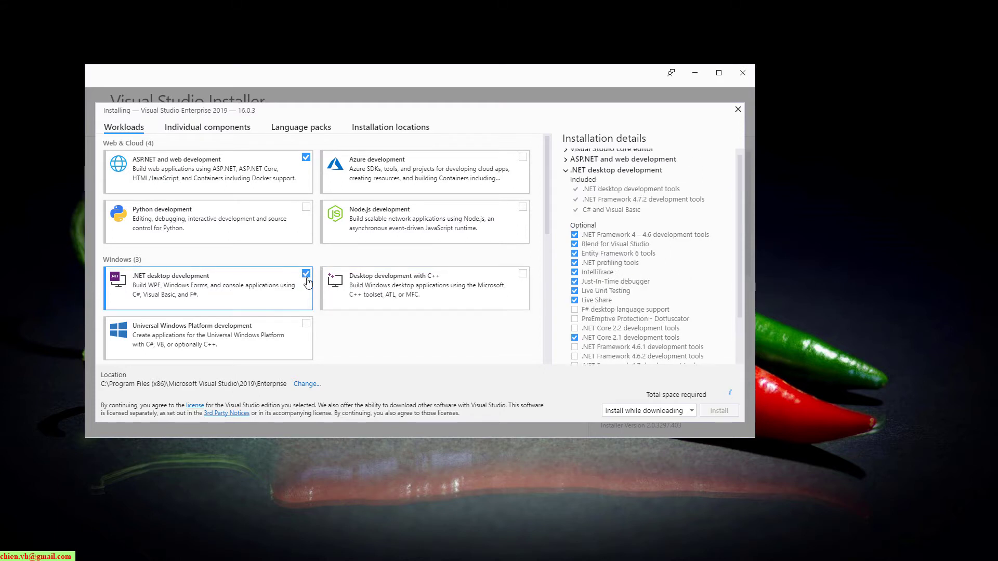
left_click_drag(741, 265, 743, 305)
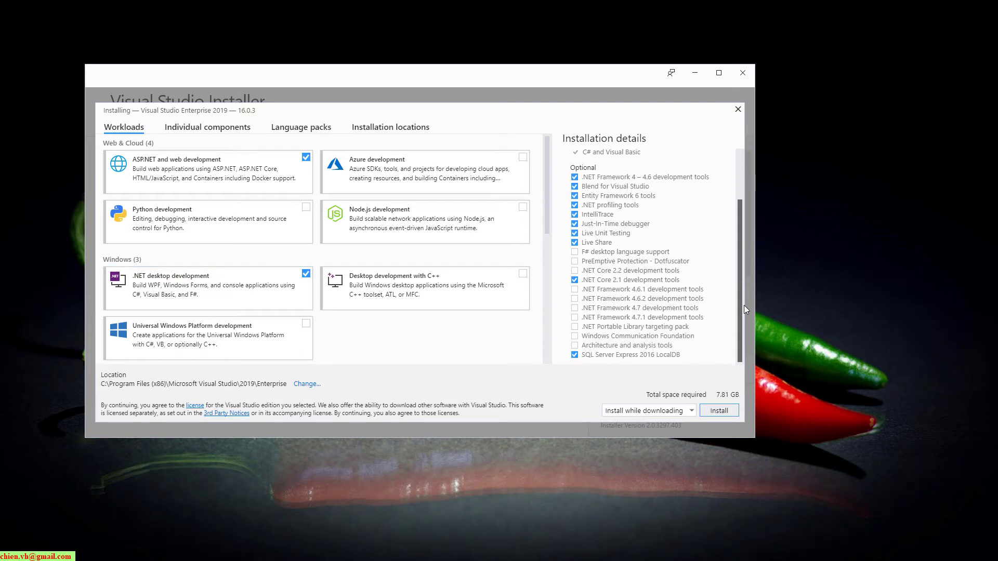
scroll(649, 234, "up", 3)
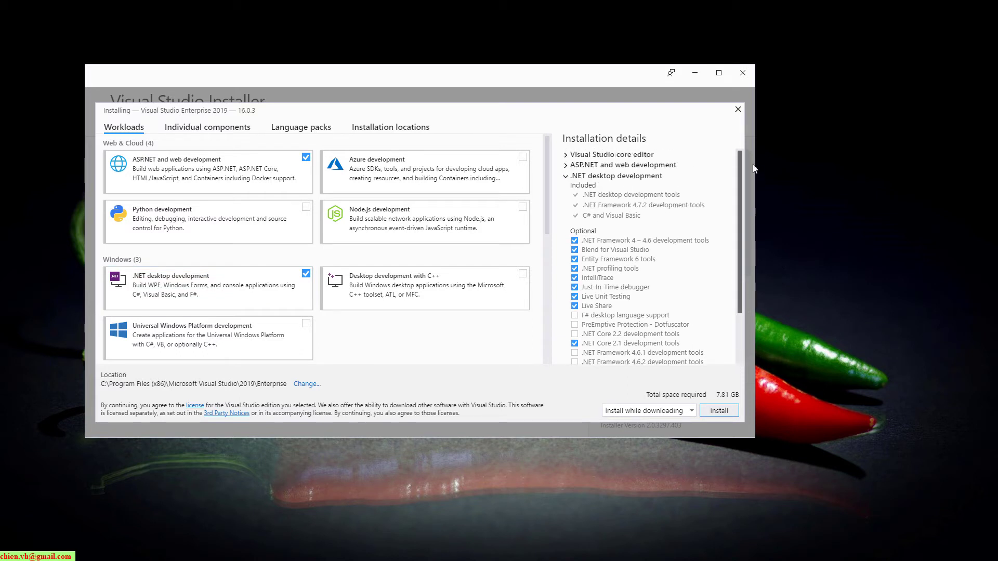
left_click(566, 156)
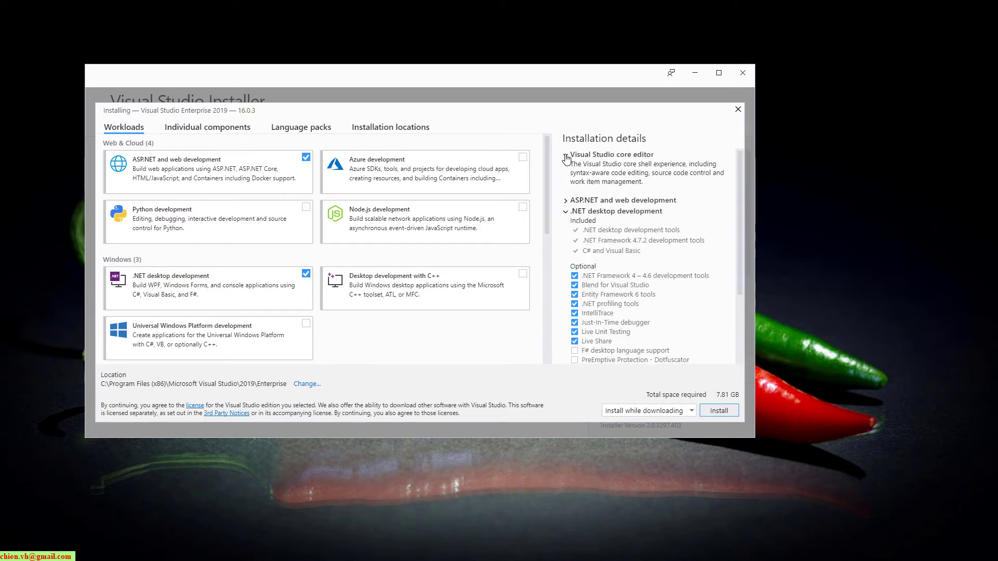
left_click(567, 201)
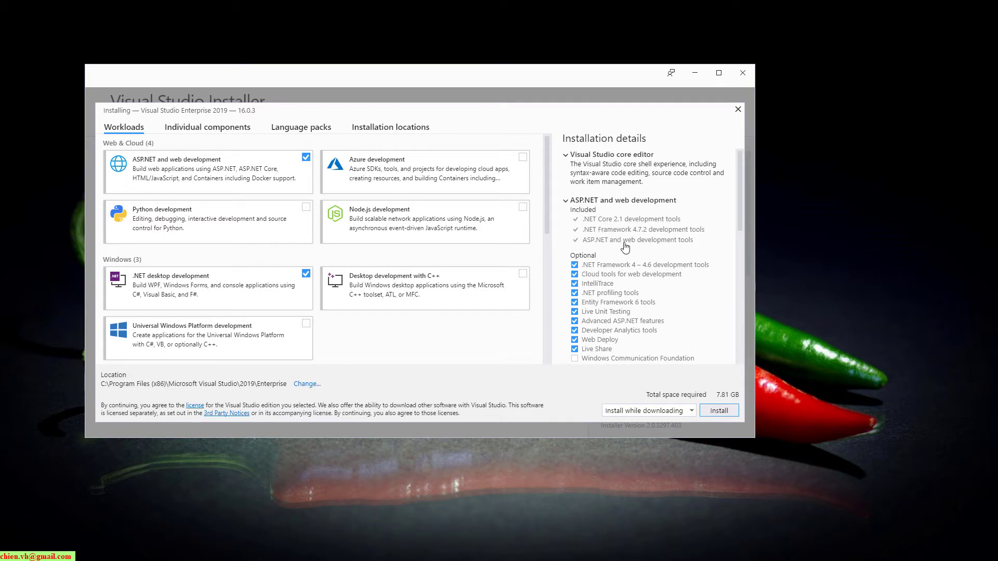
Tick Node.js development and look through the remaining workloads, totalling 7.86 GB
scroll(626, 252, "down", 2)
scroll(649, 247, "down", 2)
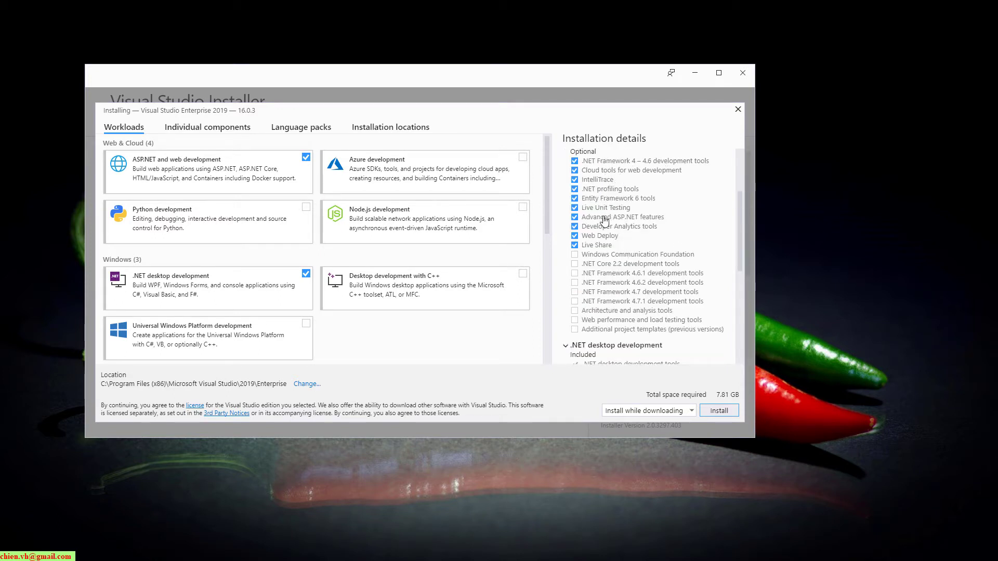
scroll(649, 265, "down", 4)
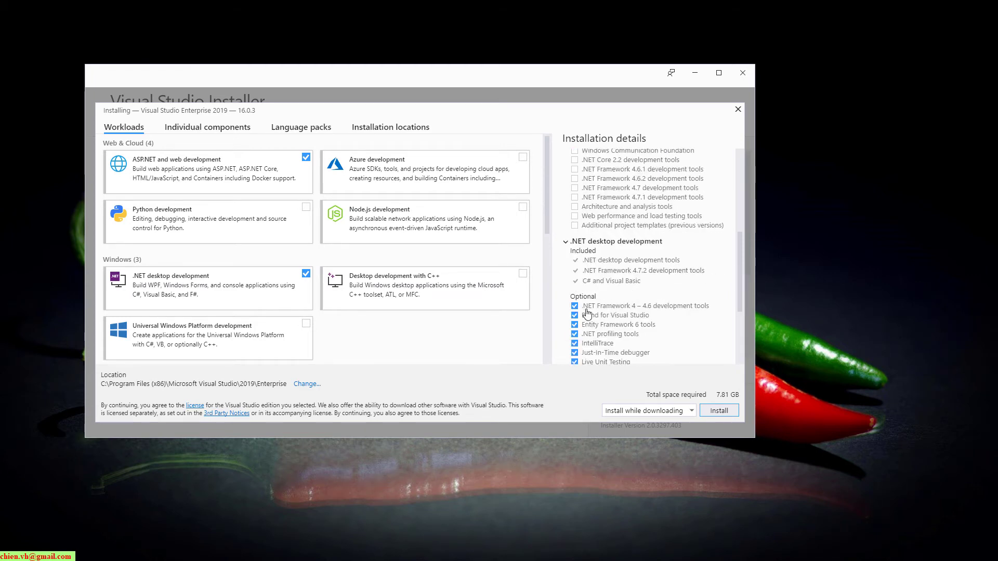
scroll(610, 295, "down", 3)
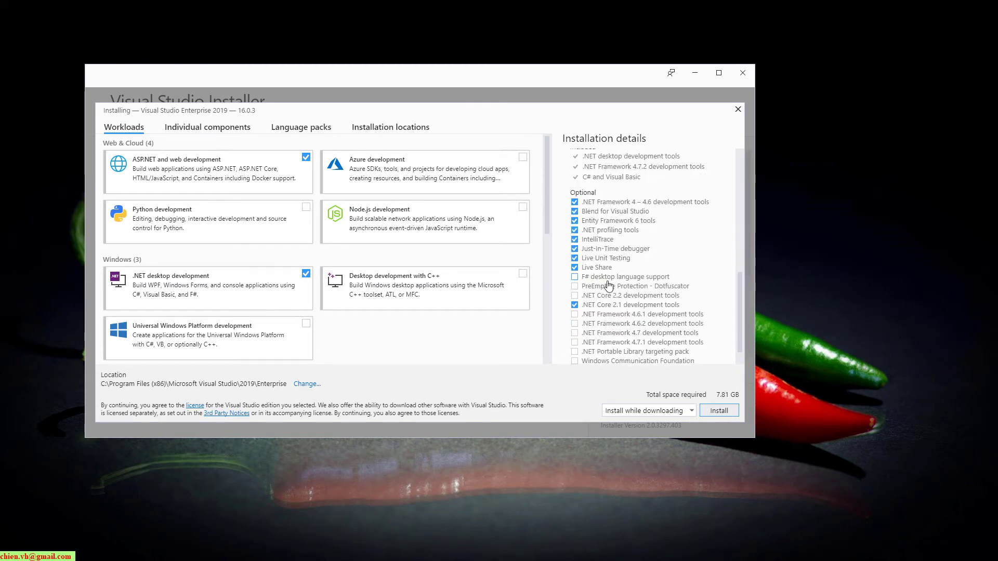
scroll(624, 338, "down", 2)
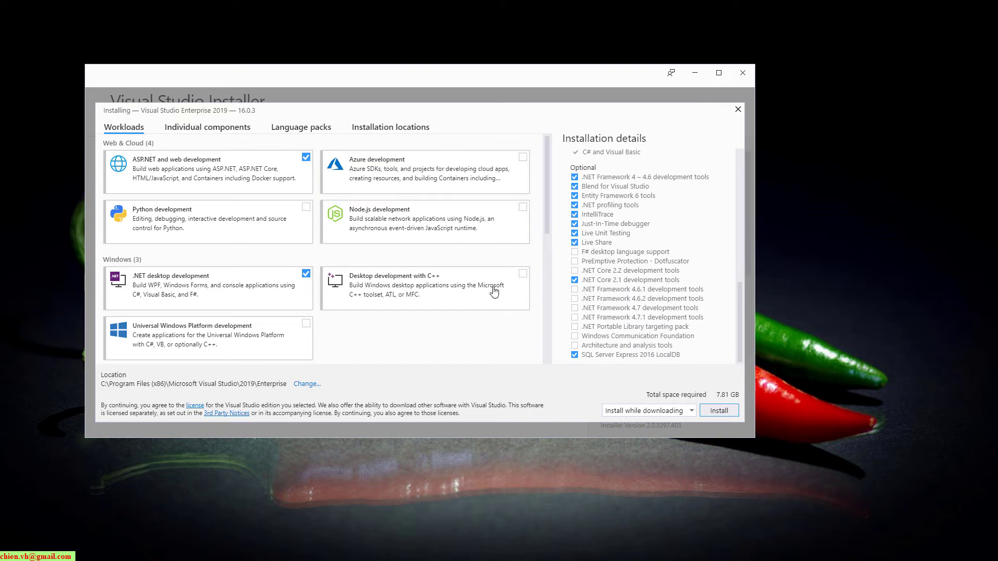
left_click(523, 207)
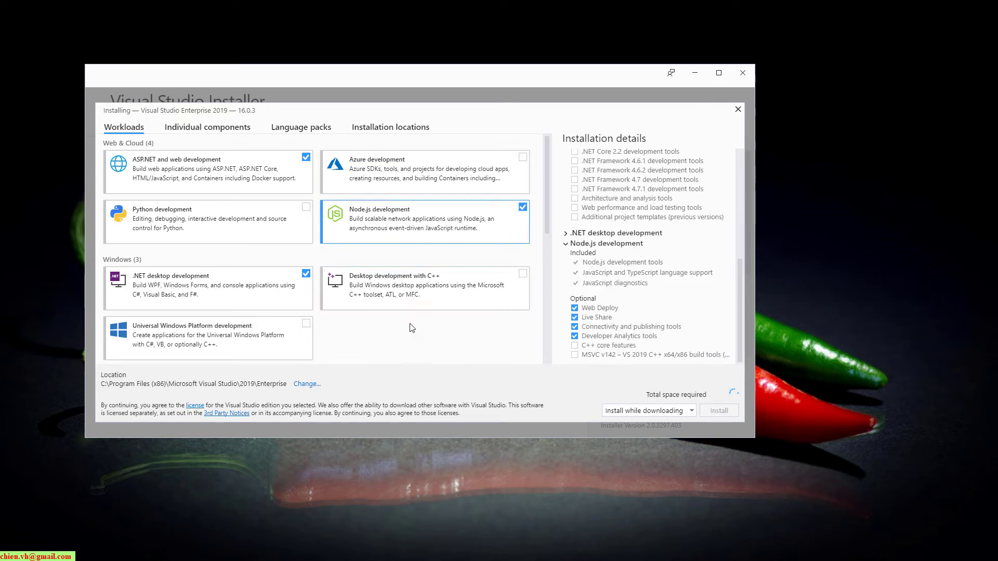
scroll(412, 327, "down", 2)
scroll(411, 327, "down", 3)
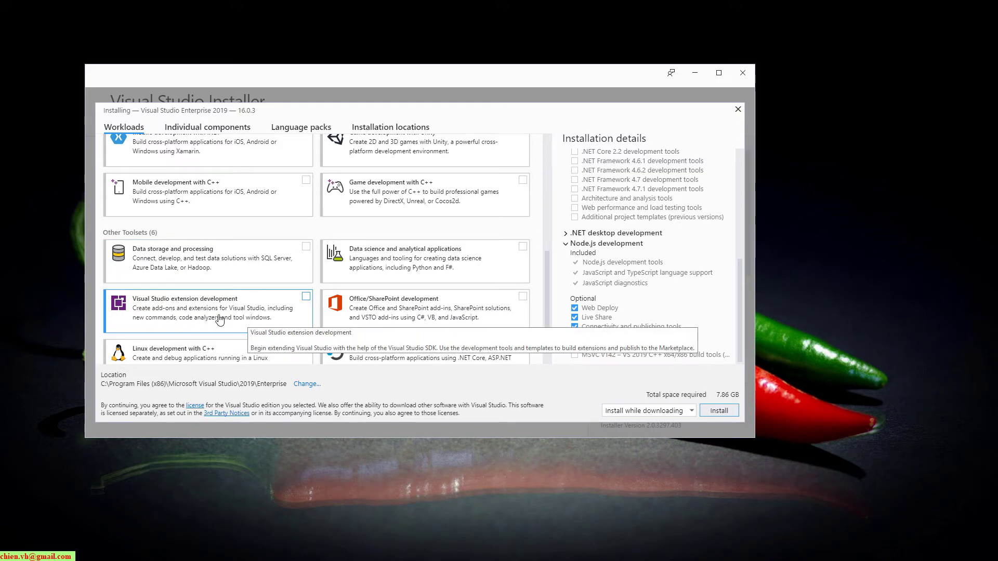
scroll(291, 312, "down", 1)
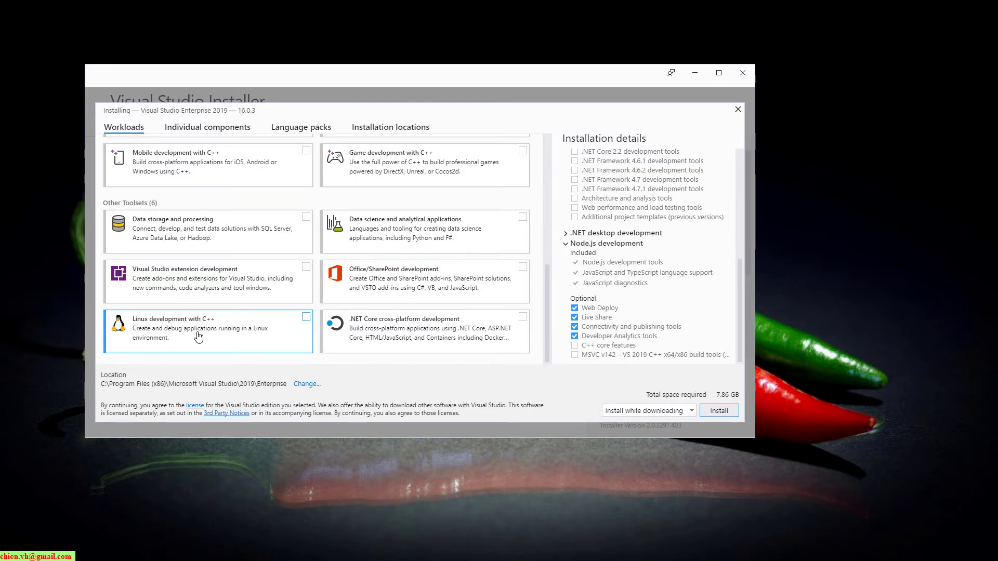
scroll(392, 322, "up", 10)
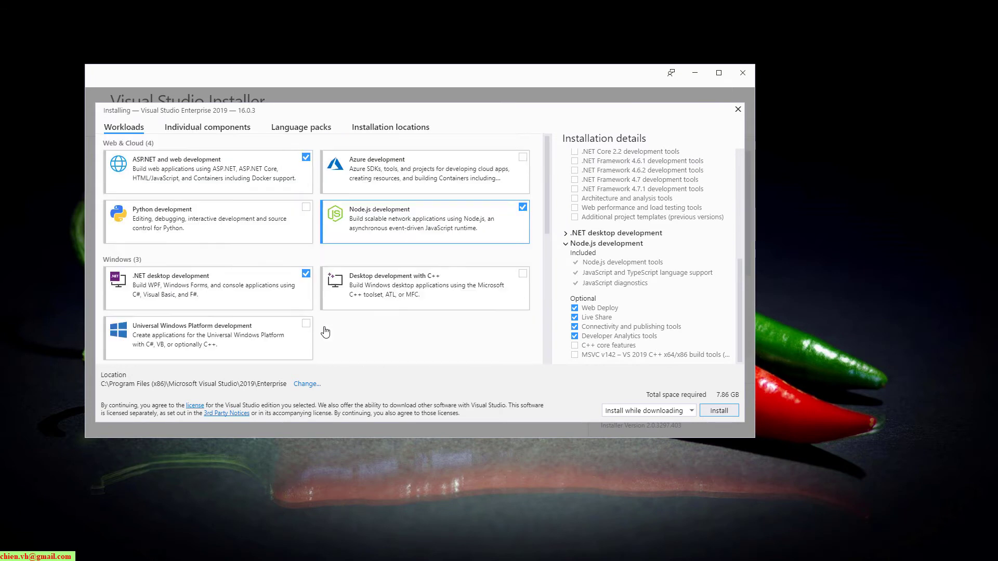
left_click(228, 128)
scroll(163, 267, "down", 15)
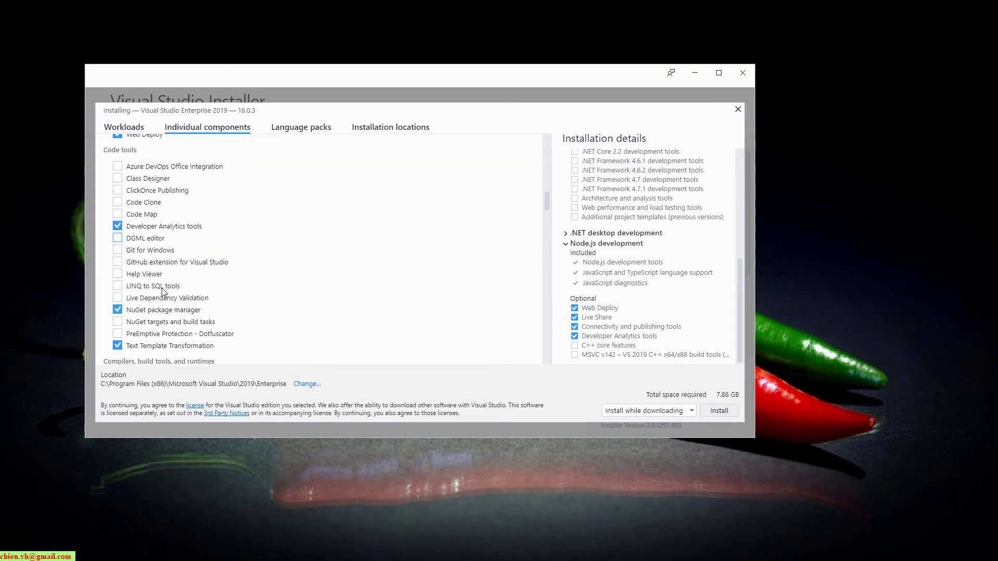
scroll(167, 270, "up", 15)
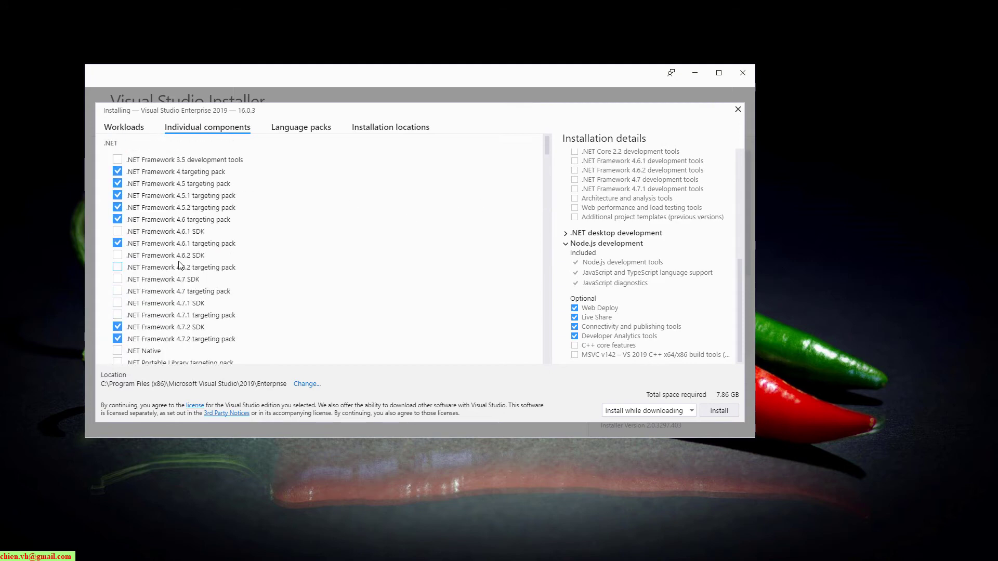
left_click(304, 130)
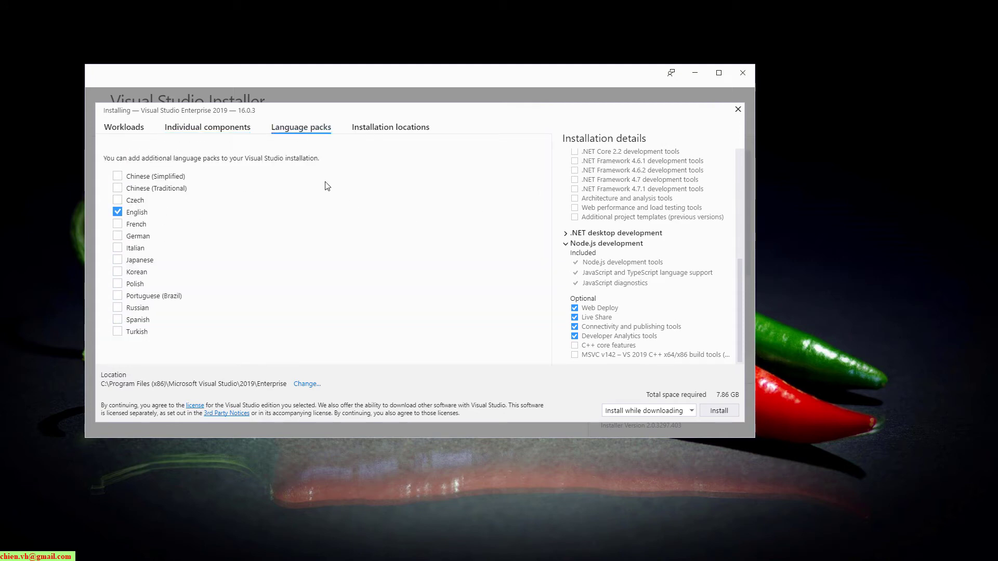
left_click(382, 130)
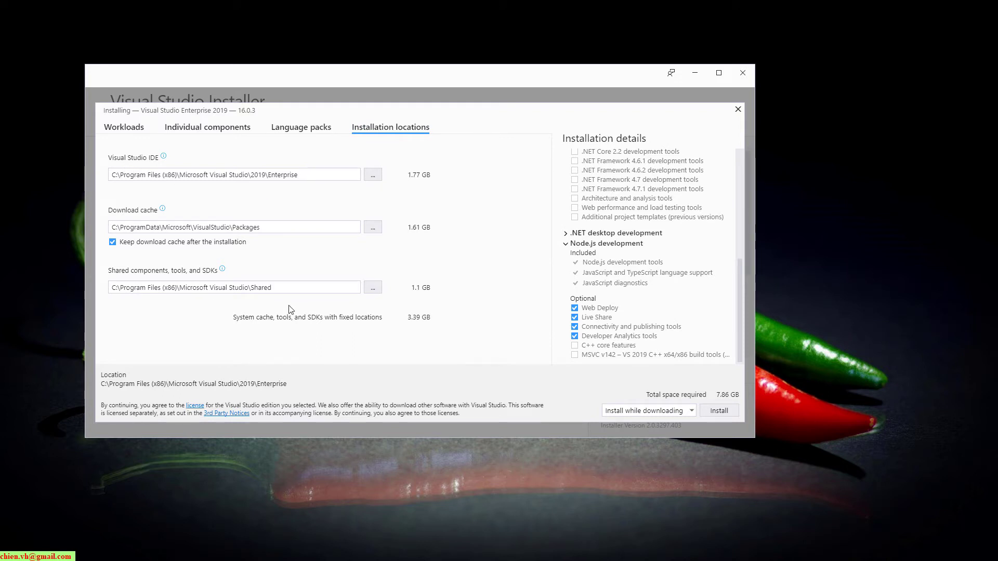
left_click(125, 129)
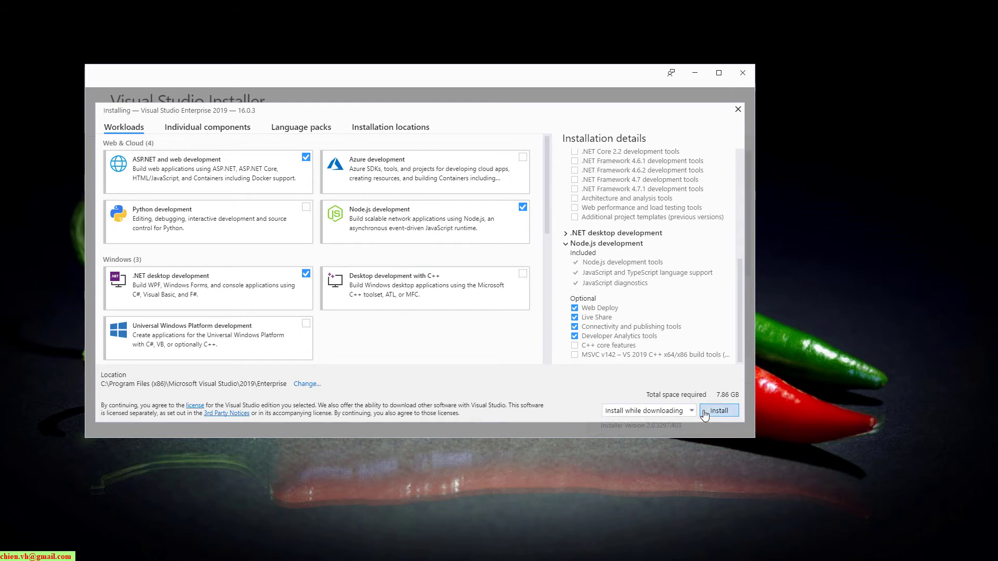
Install Enterprise 2019 16.0.3, choose Not now for the reboot, and close the installer
left_click(717, 412)
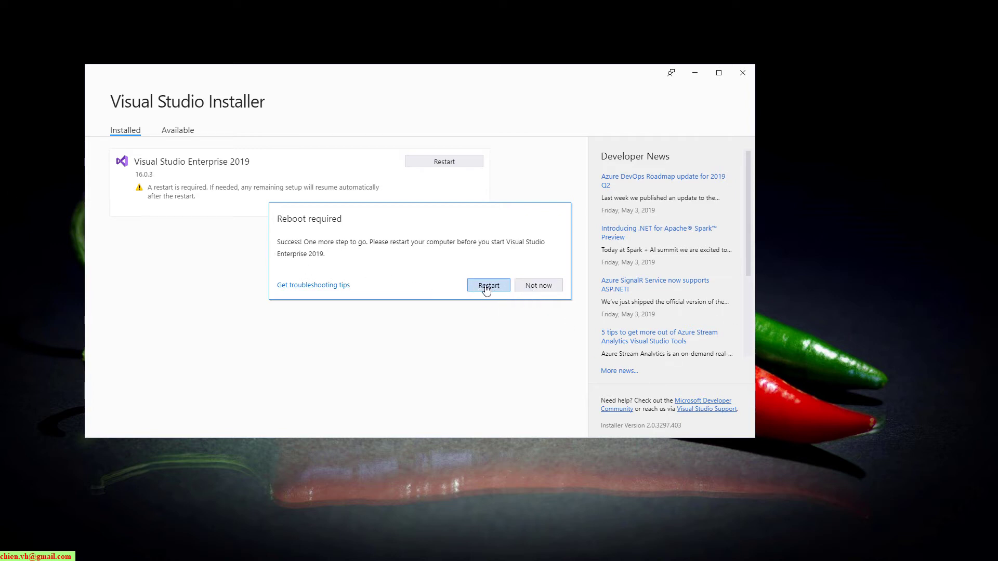
left_click(533, 289)
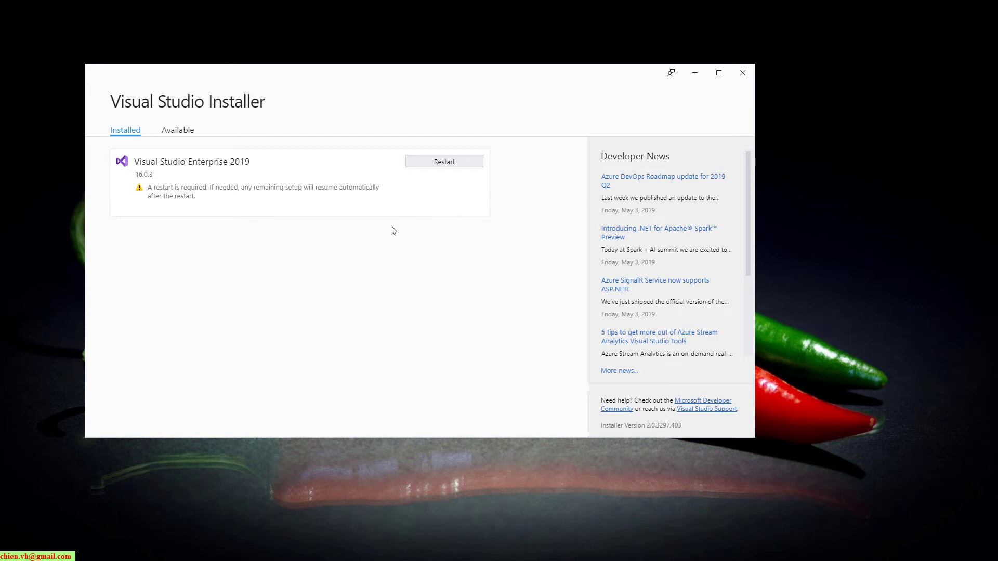
left_click(745, 74)
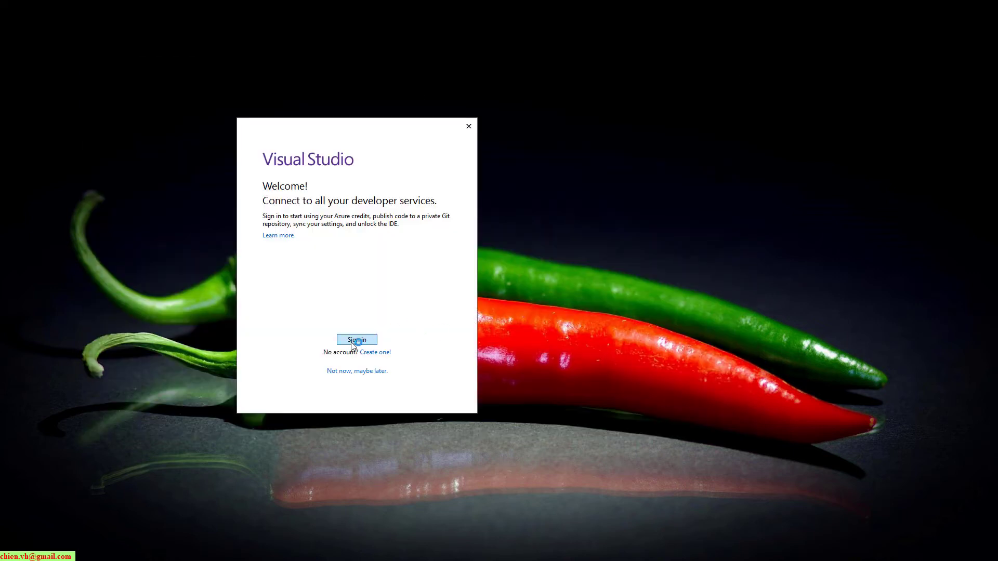
Sign in to Visual Studio with the Microsoft account e-mail and password
left_click(357, 338)
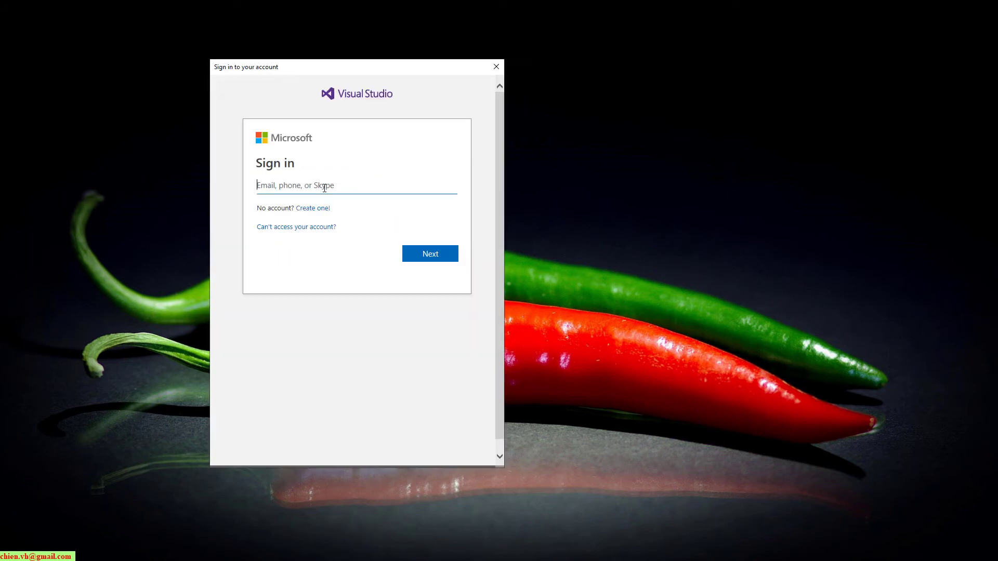
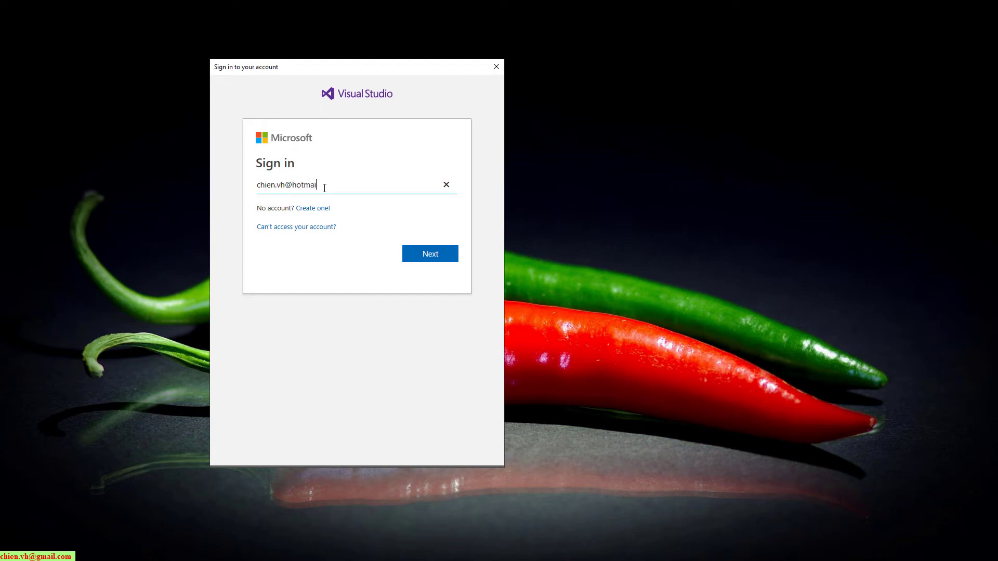
key("Return")
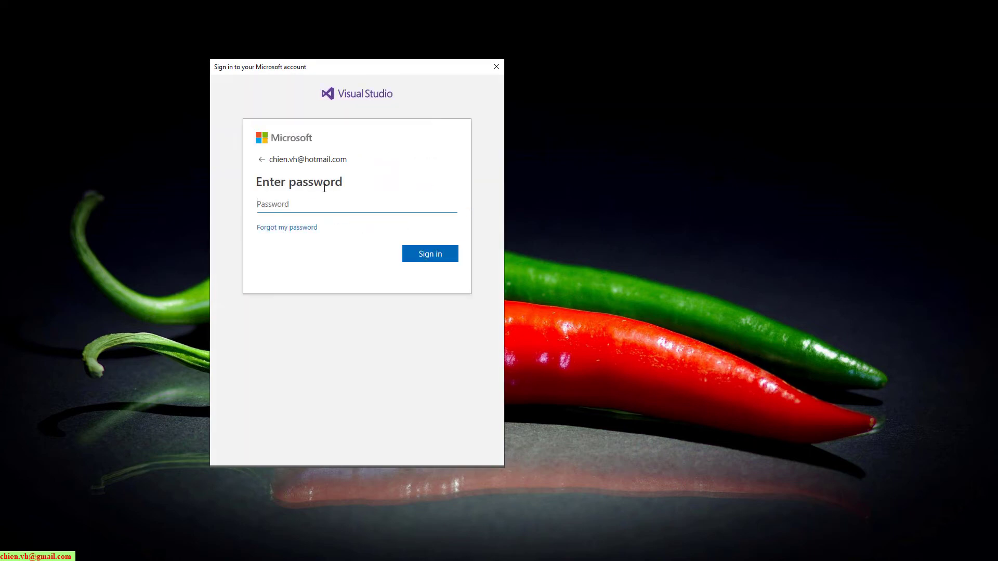
type("•")
type("******")
key("Return")
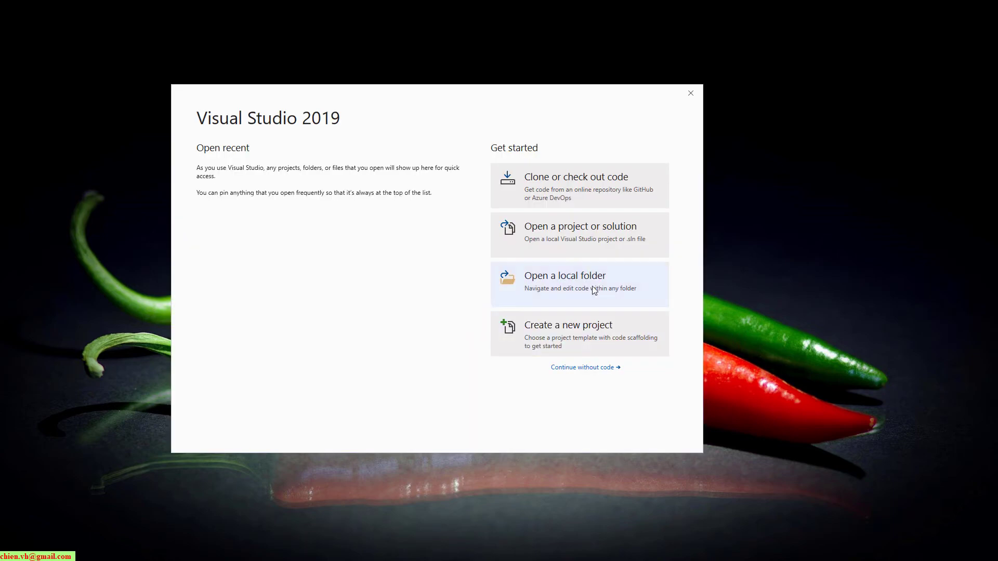
Start a new project and filter the templates to C#
left_click(578, 338)
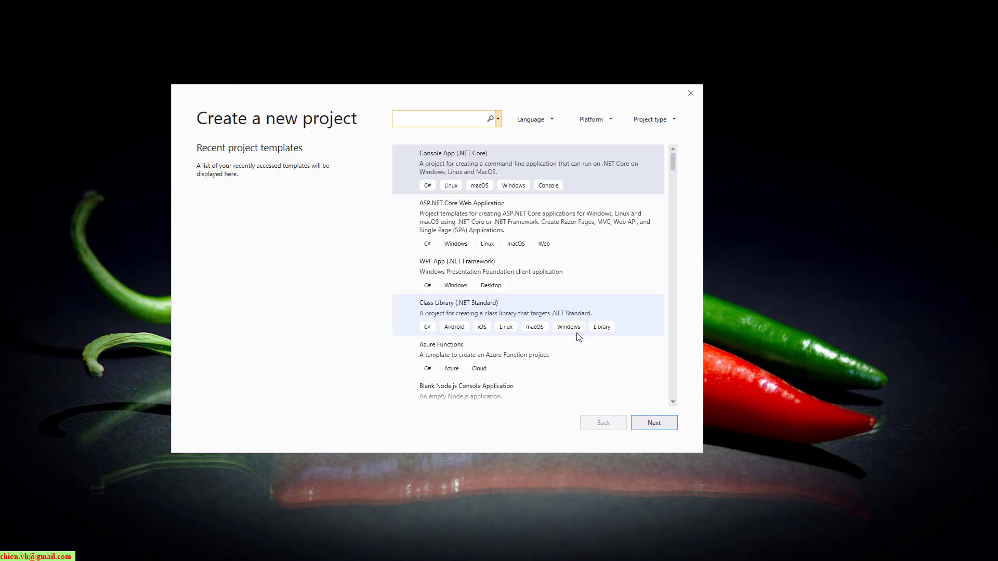
left_click(551, 120)
left_click(541, 152)
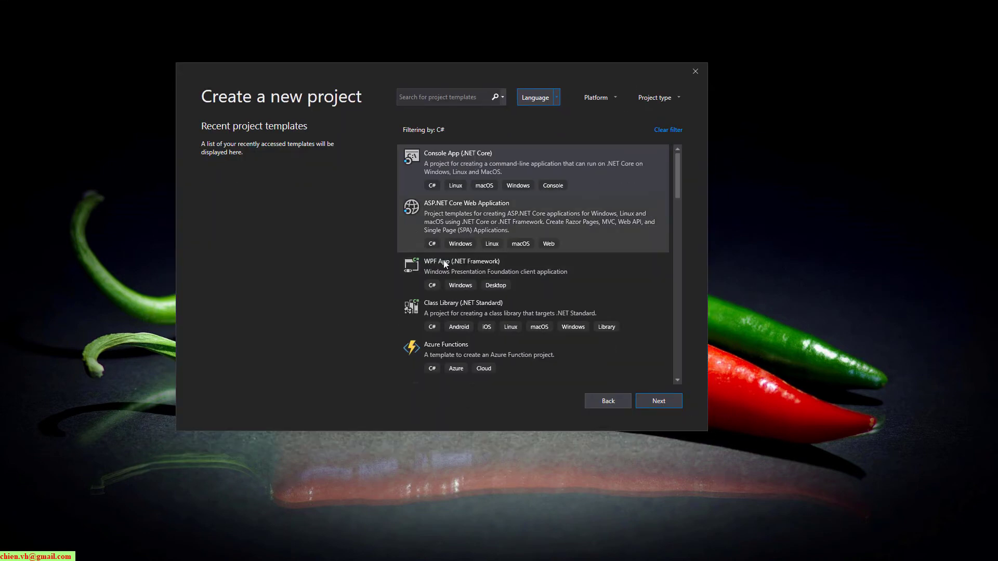
Choose the ASP.NET Web Application (.NET Framework) template and continue
left_click(474, 213)
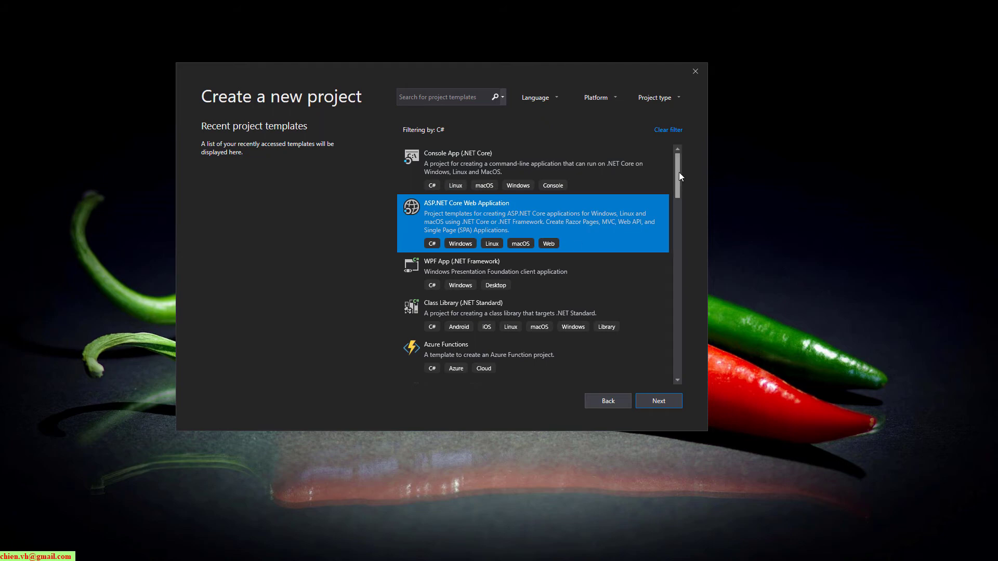
left_click_drag(679, 173, 679, 220)
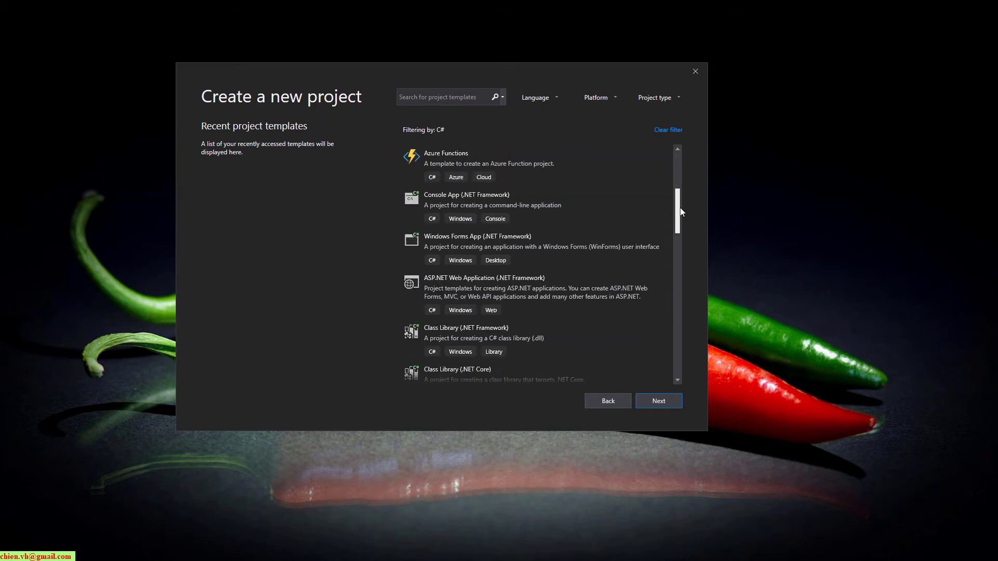
left_click(494, 292)
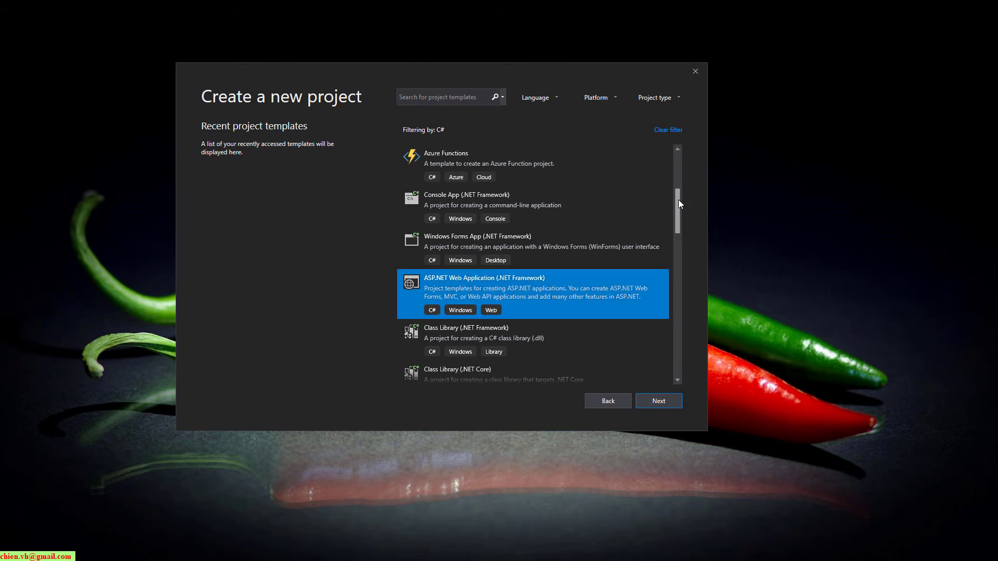
left_click(499, 207)
left_click(460, 284)
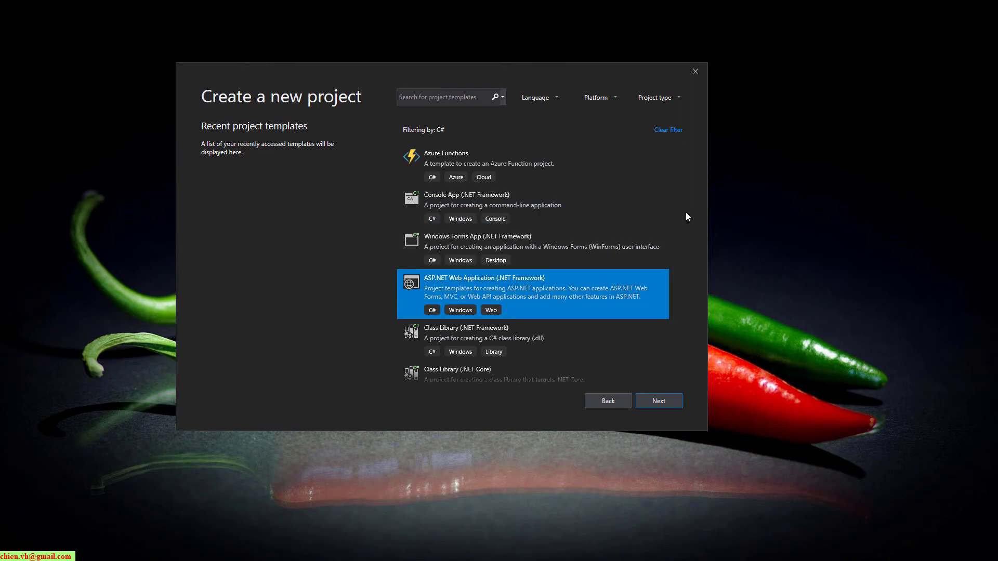
left_click_drag(677, 214, 677, 232)
left_click_drag(678, 267, 678, 218)
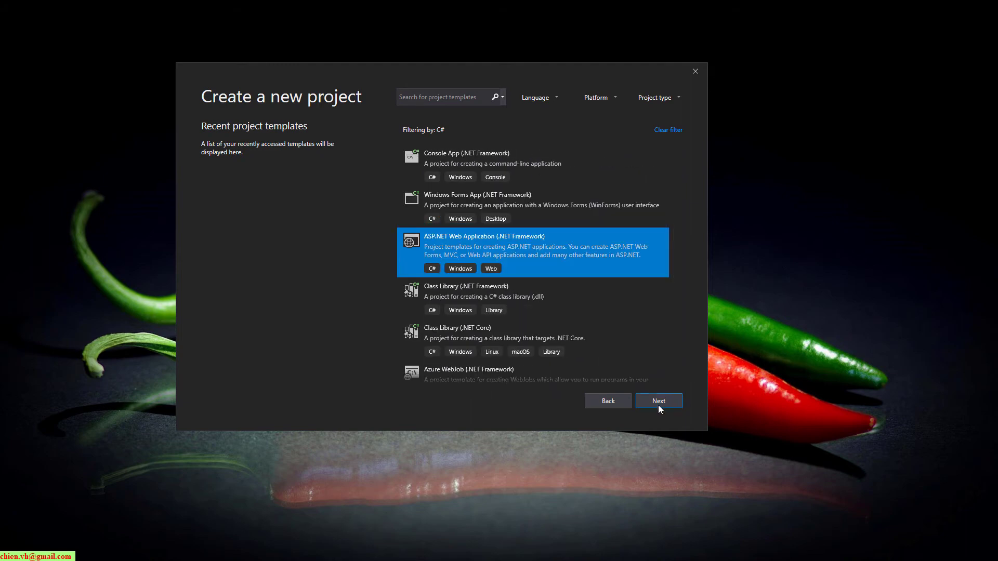
left_click(658, 404)
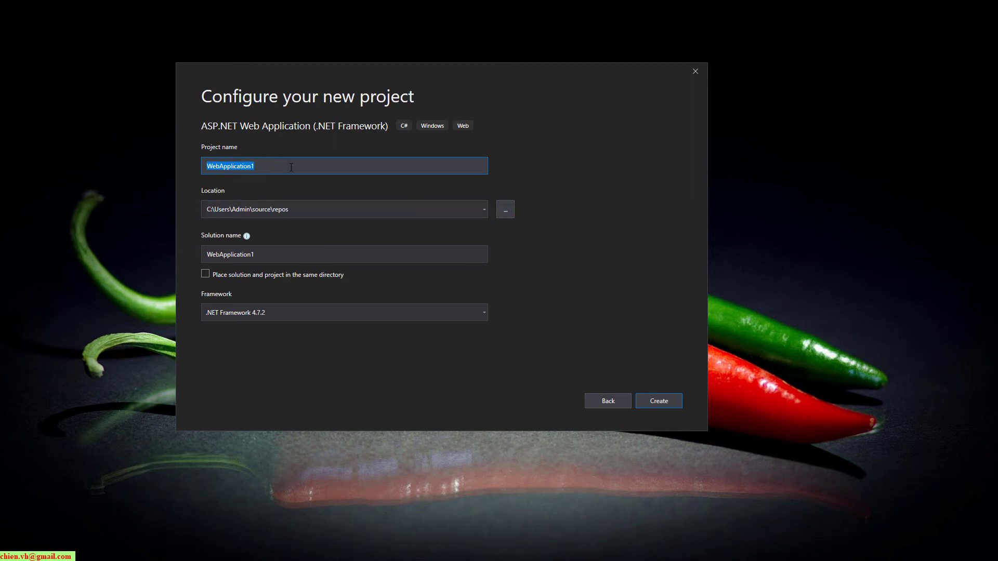
Name the project DemoWeb1 and set its location to a new D:\WebDemo folder
type("D")
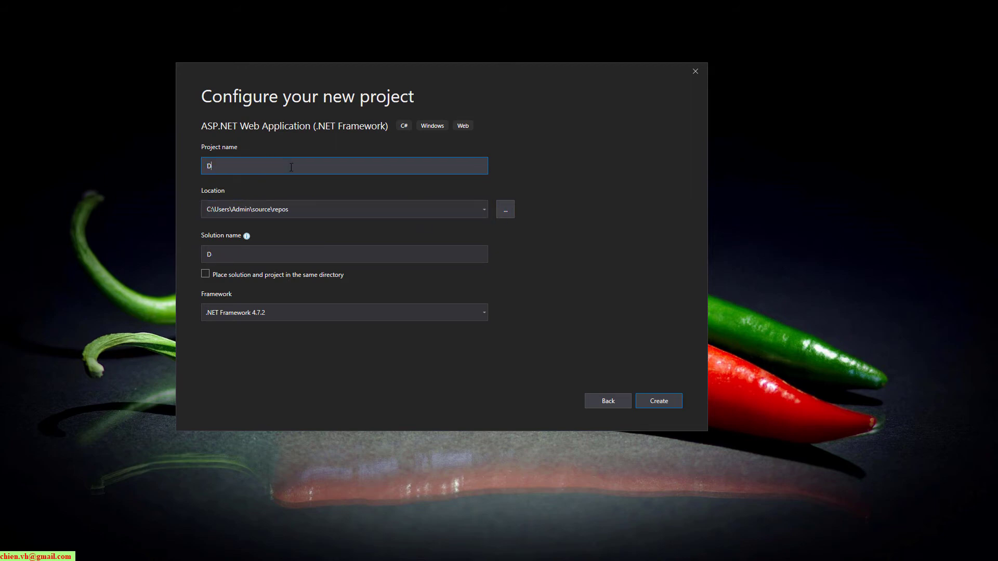
type("emoemoWeb1")
left_click(505, 209)
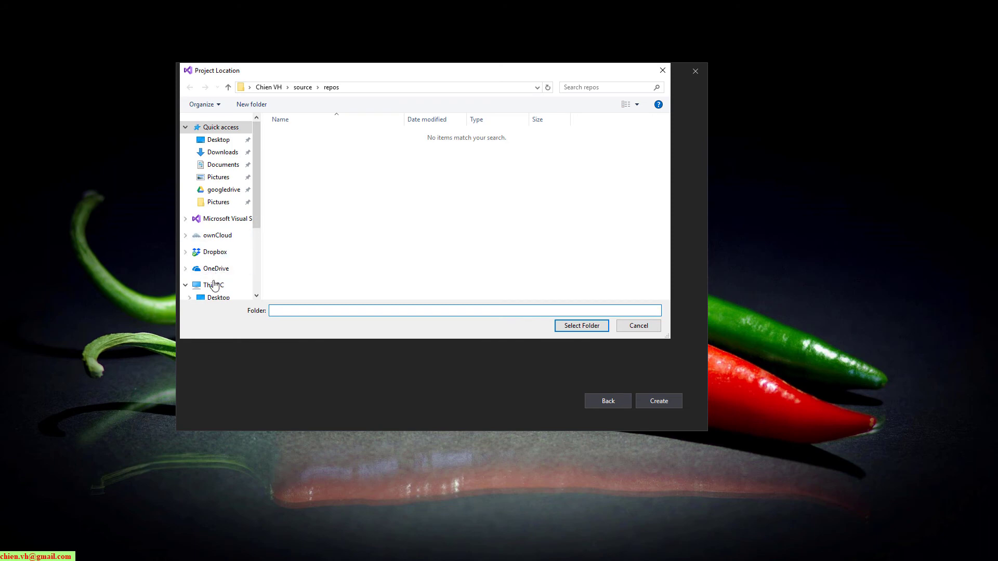
left_click(214, 286)
double_click(447, 224)
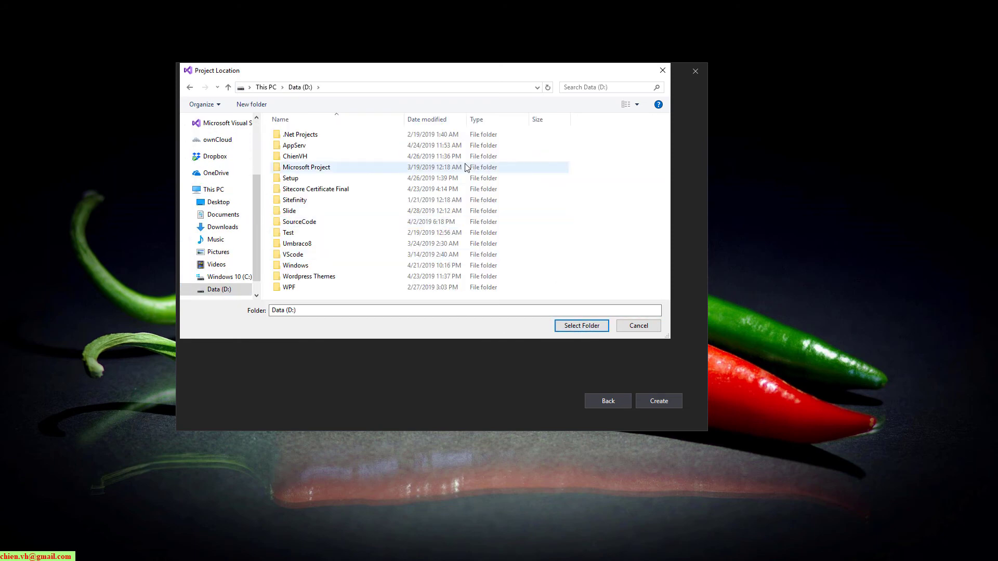
left_click(247, 108)
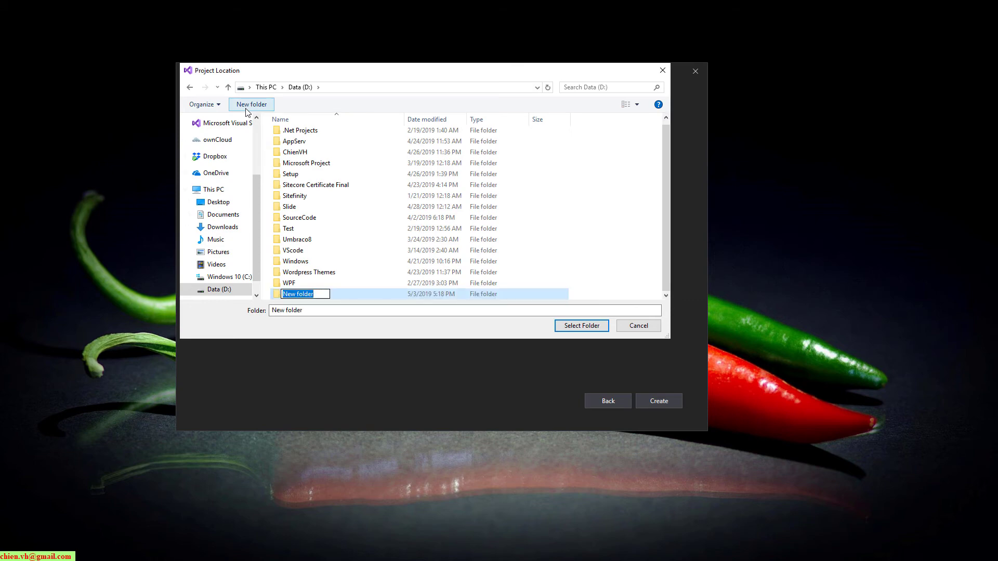
type("WebDemo")
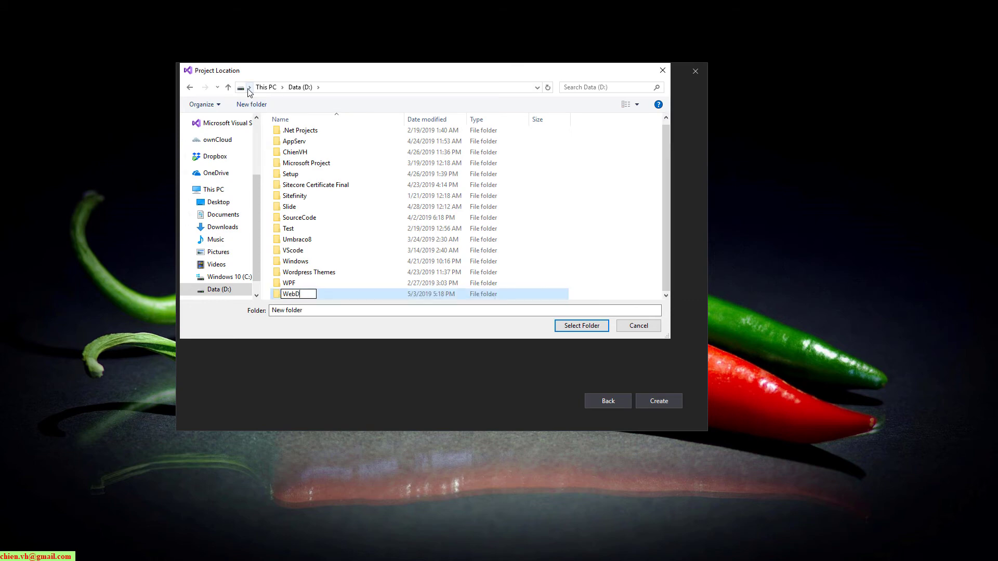
key("Return")
key("Return")
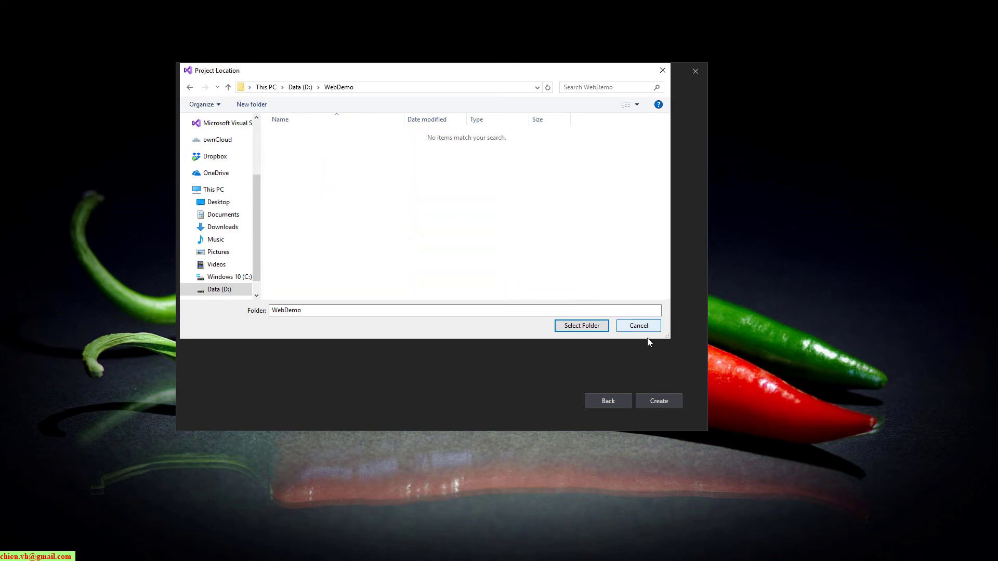
left_click(598, 329)
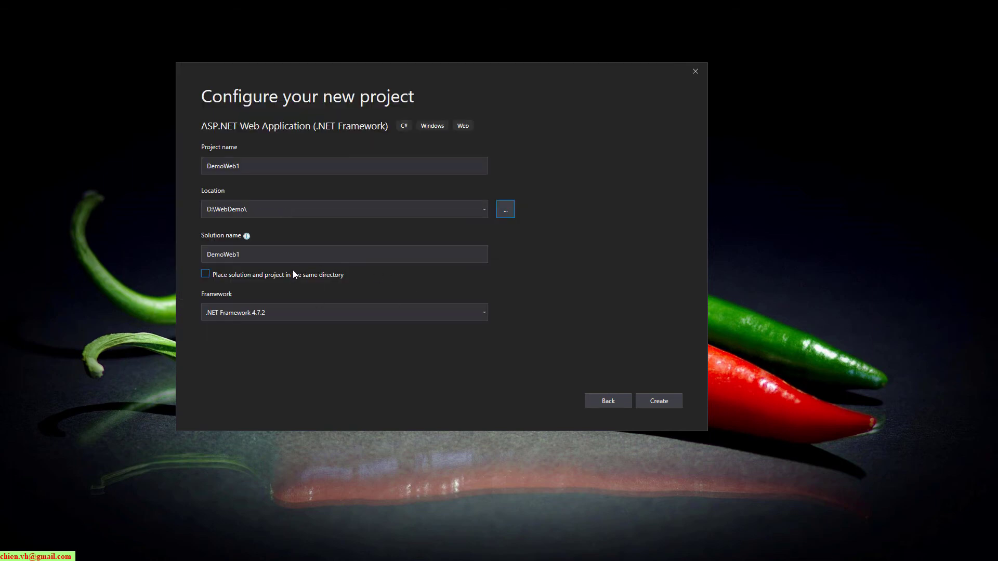
Keep .NET Framework 4.7.2 and create the project
left_click(484, 313)
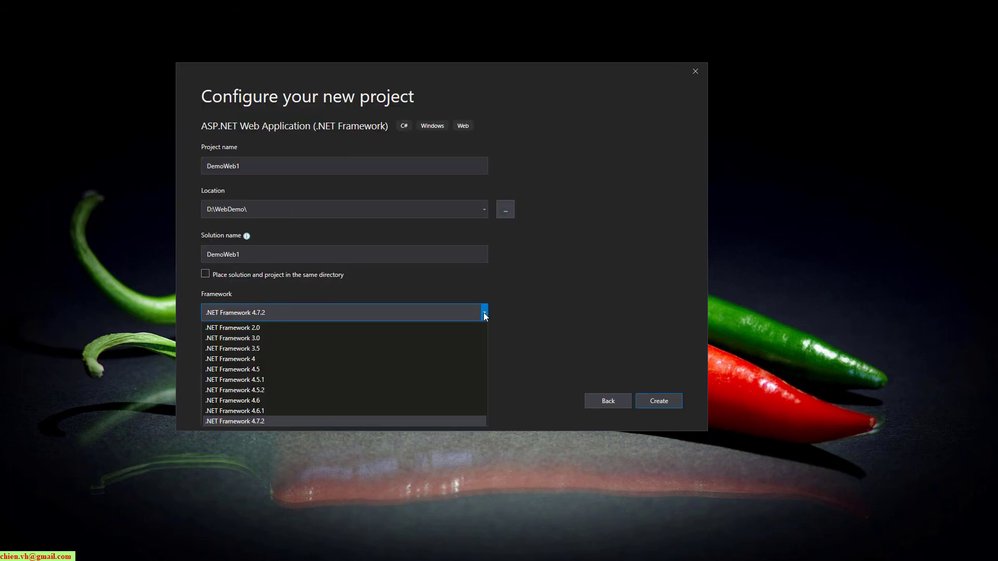
left_click(524, 317)
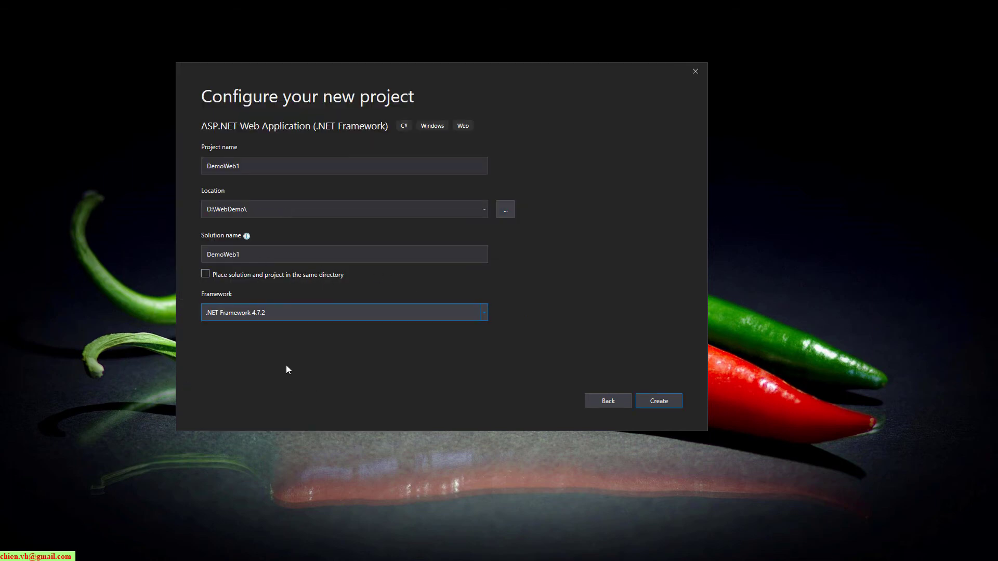
left_click(660, 401)
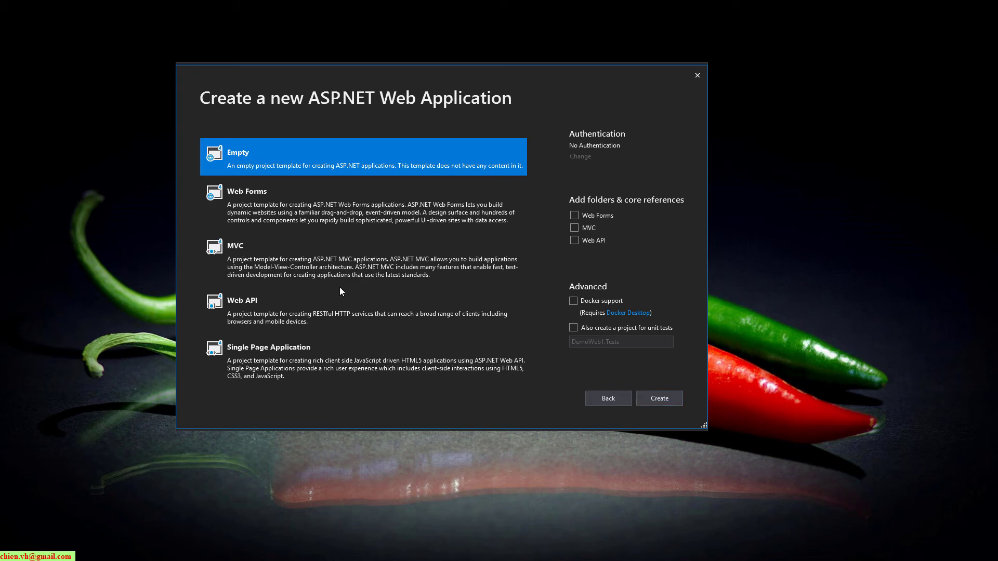
Create the project with the MVC template, widen Solution Explorer, and close the overview page
left_click(281, 198)
left_click(252, 261)
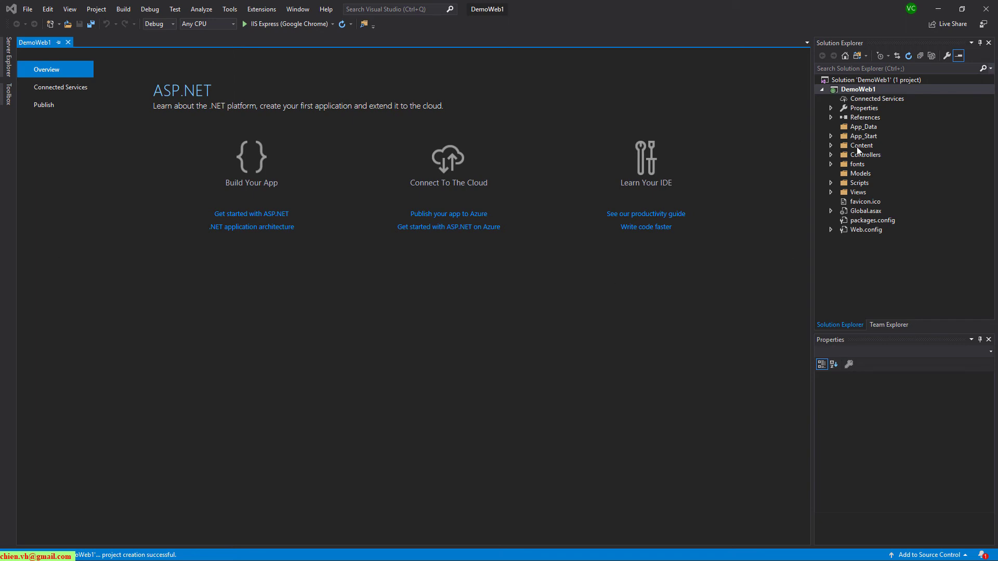
left_click_drag(812, 145, 787, 149)
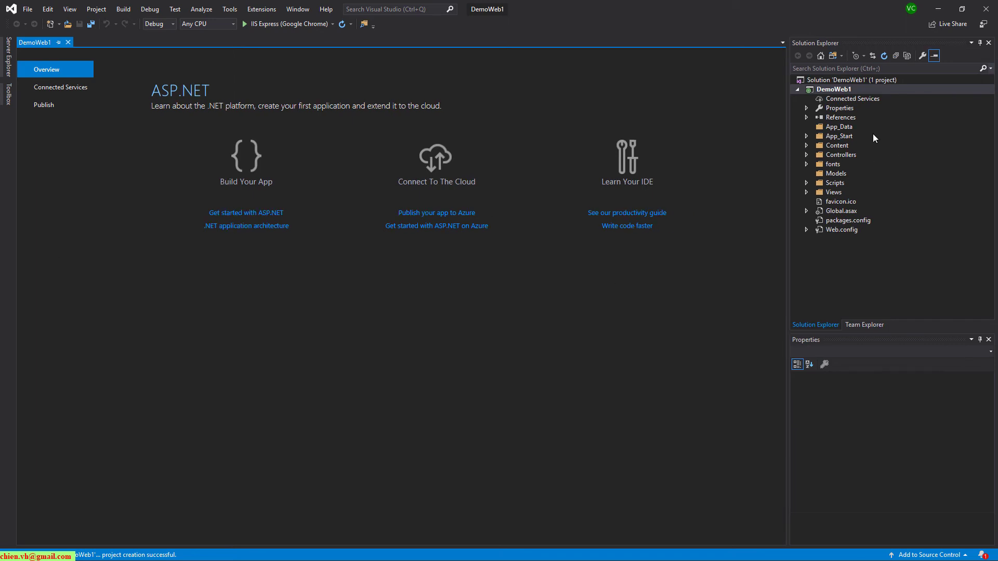
left_click(67, 42)
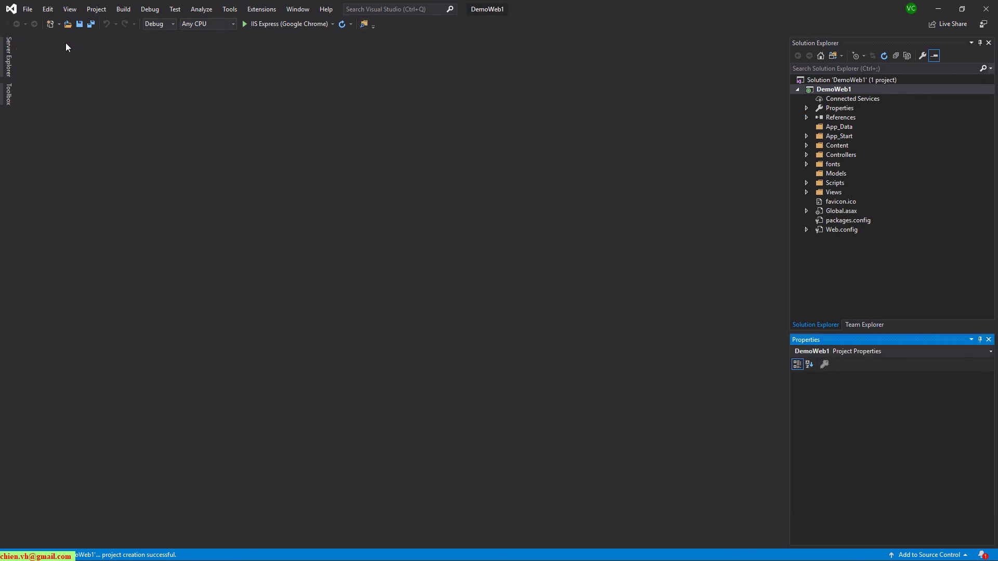
Open Views/Home/Index.cshtml from Solution Explorer in the editor
left_click(806, 136)
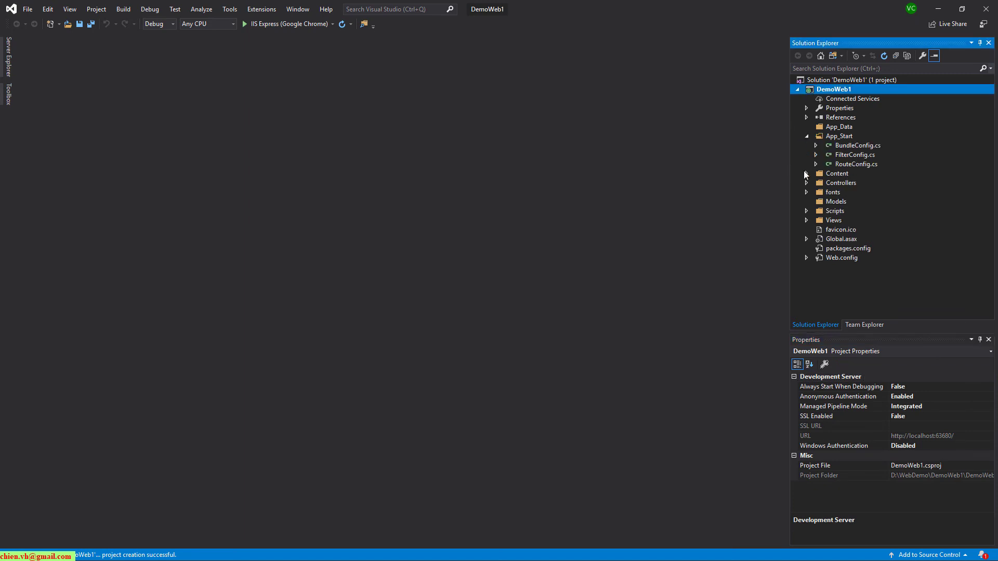
left_click(807, 174)
left_click(807, 174)
left_click(806, 136)
left_click(806, 192)
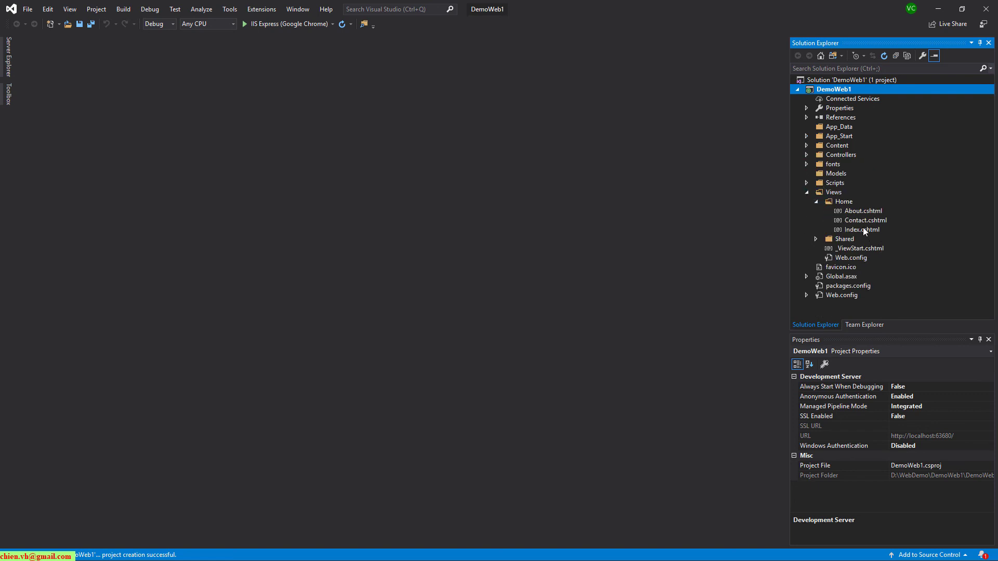
left_click(862, 231)
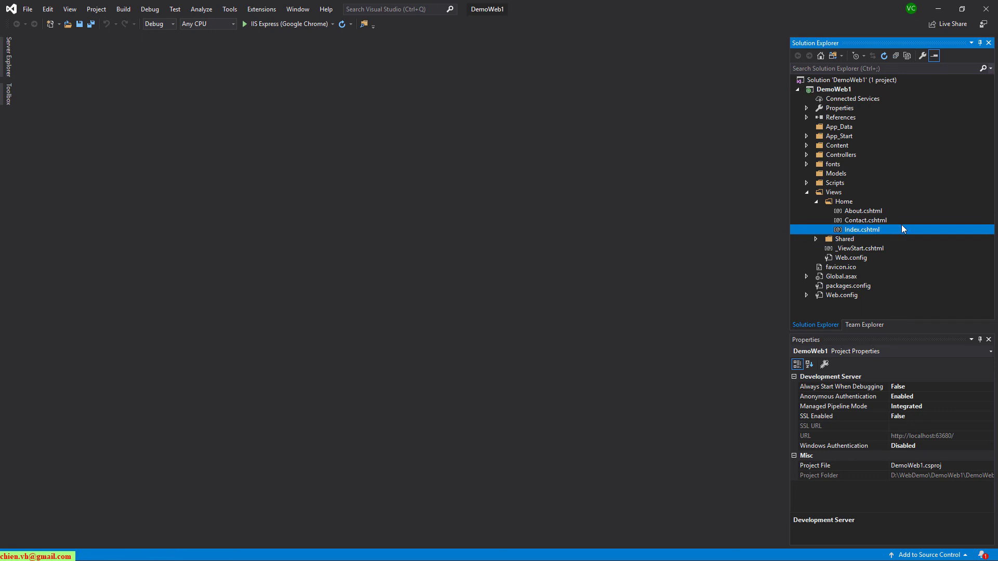
double_click(860, 231)
left_click(603, 177)
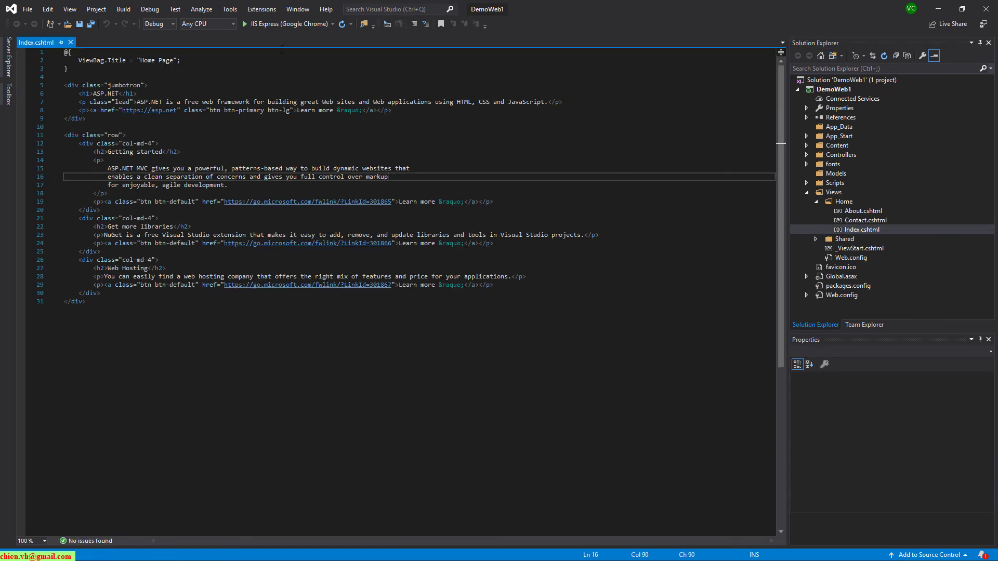
Run DemoWeb1 with IIS Express in Google Chrome to open its home page at localhost
left_click(274, 23)
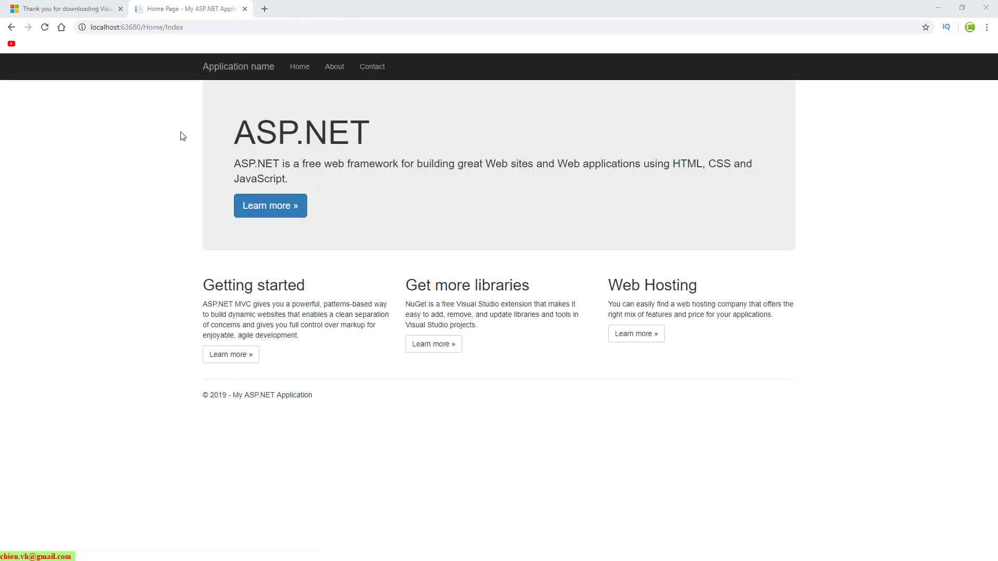
Visit the running site's About, Contact and Home pages in Chrome
left_click(330, 67)
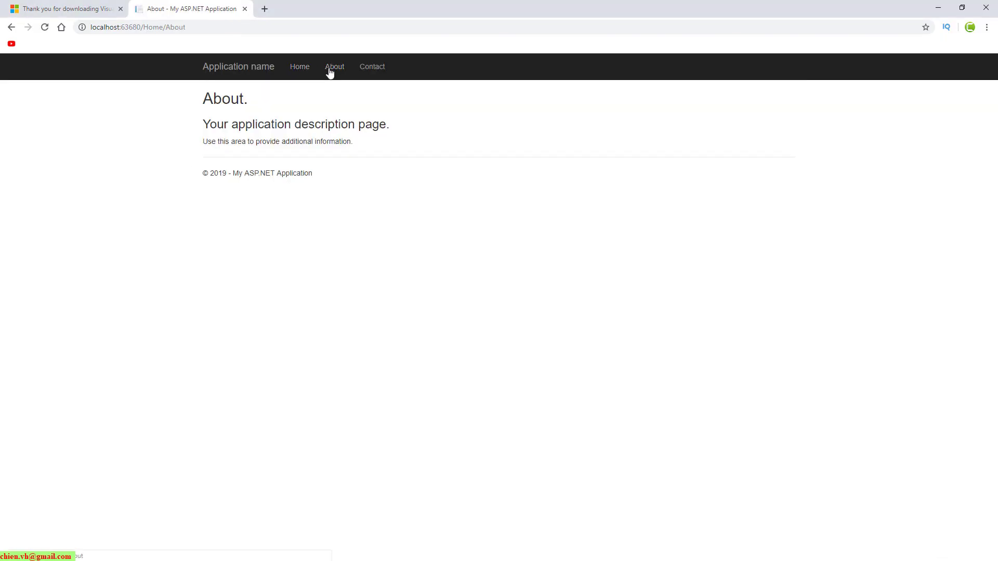
left_click(381, 68)
left_click(300, 65)
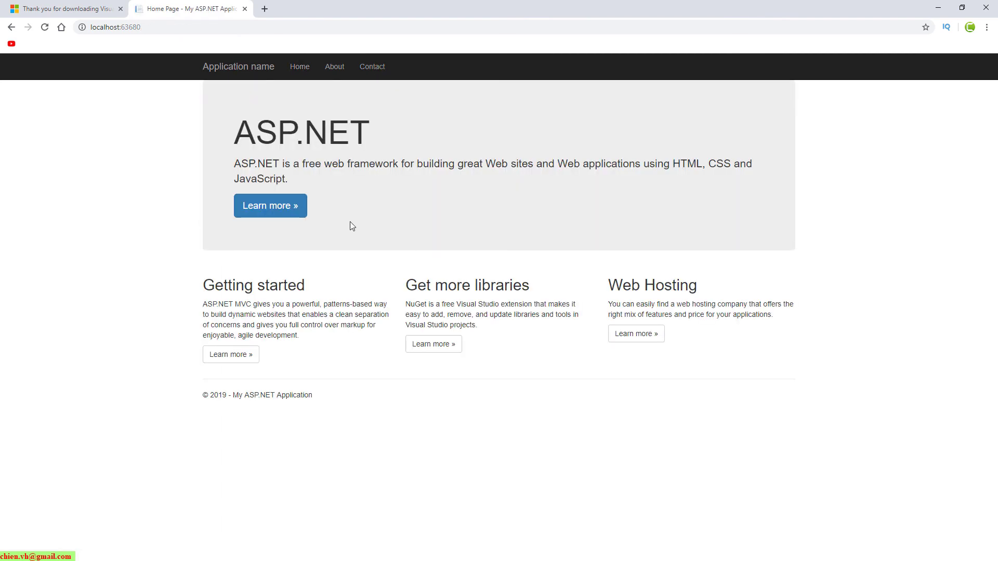
Follow the ASP.NET Learn more link, go back to the localhost home page, and return to Visual Studio
left_click(276, 214)
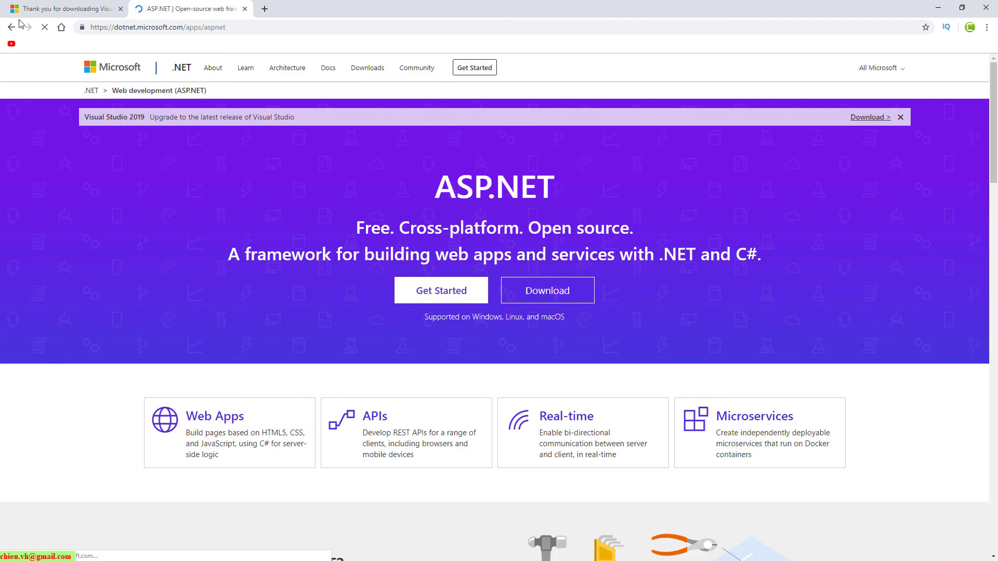
left_click(10, 27)
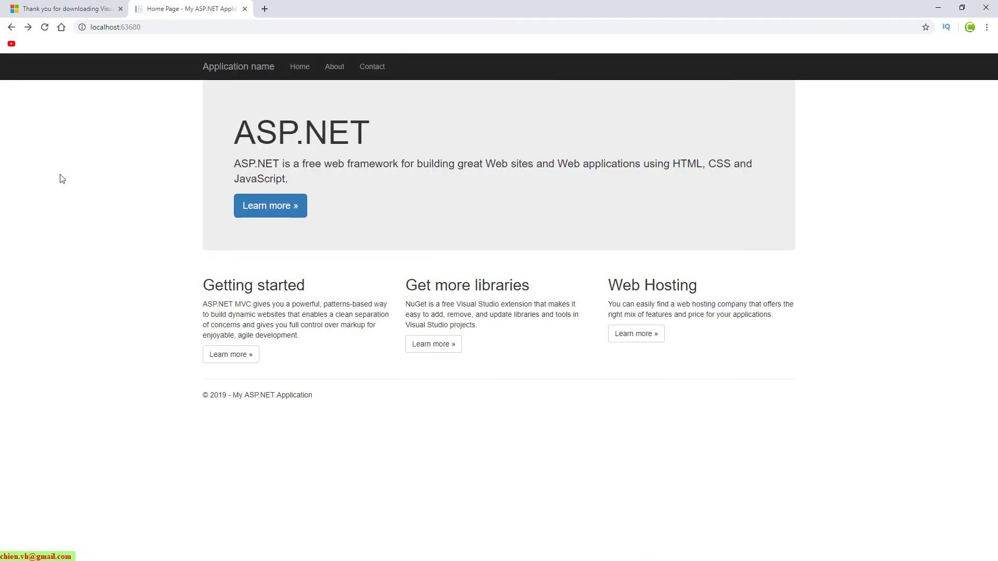
key("alt+Tab")
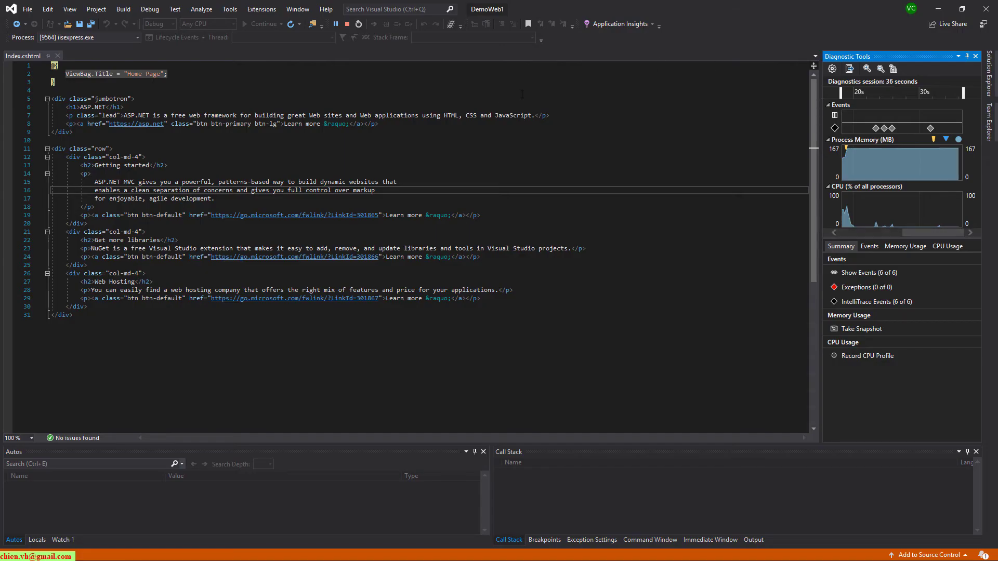
Stop debugging, auto-hide the Output and Solution Explorer panes, and close Index.cshtml
left_click(347, 24)
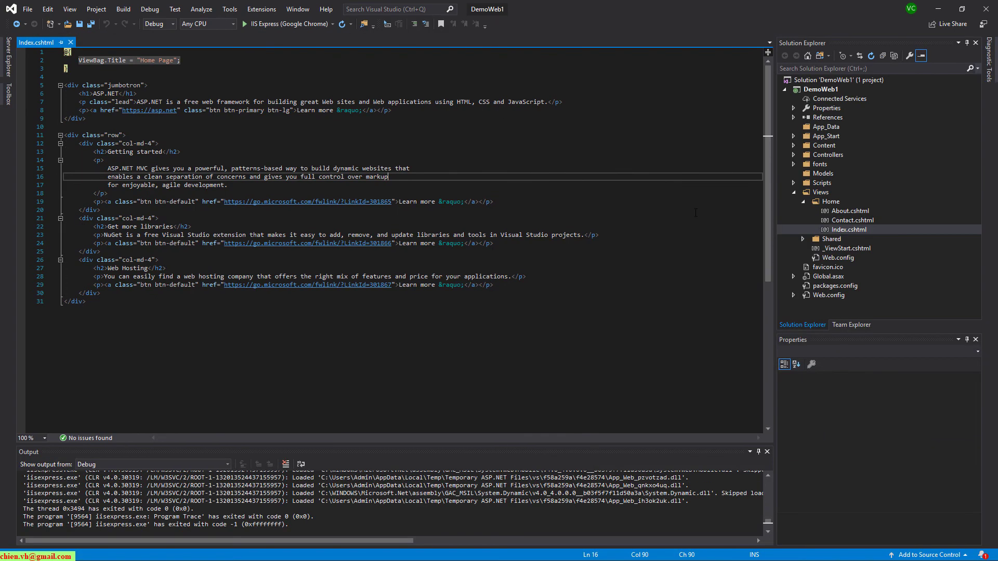
left_click(759, 452)
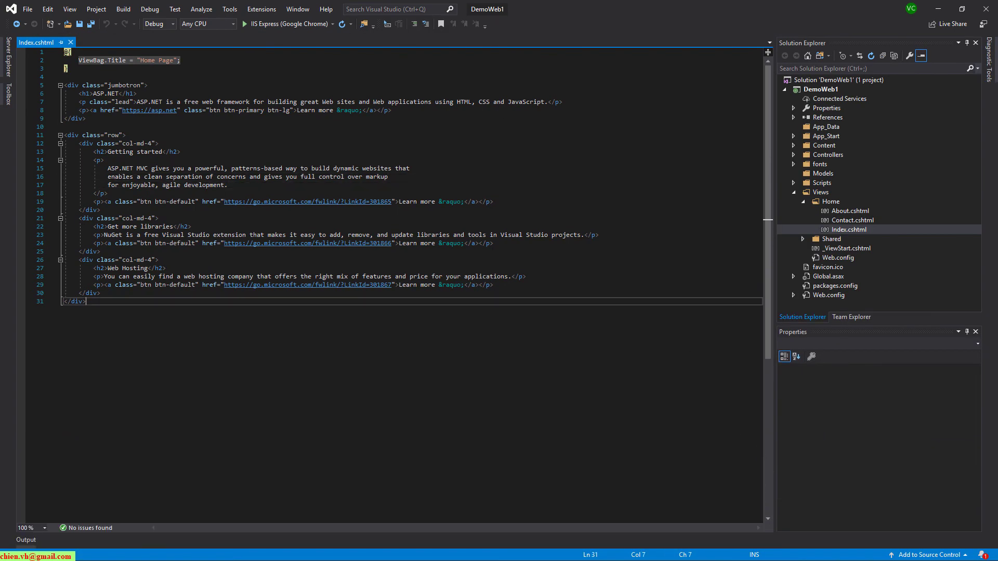
left_click(967, 44)
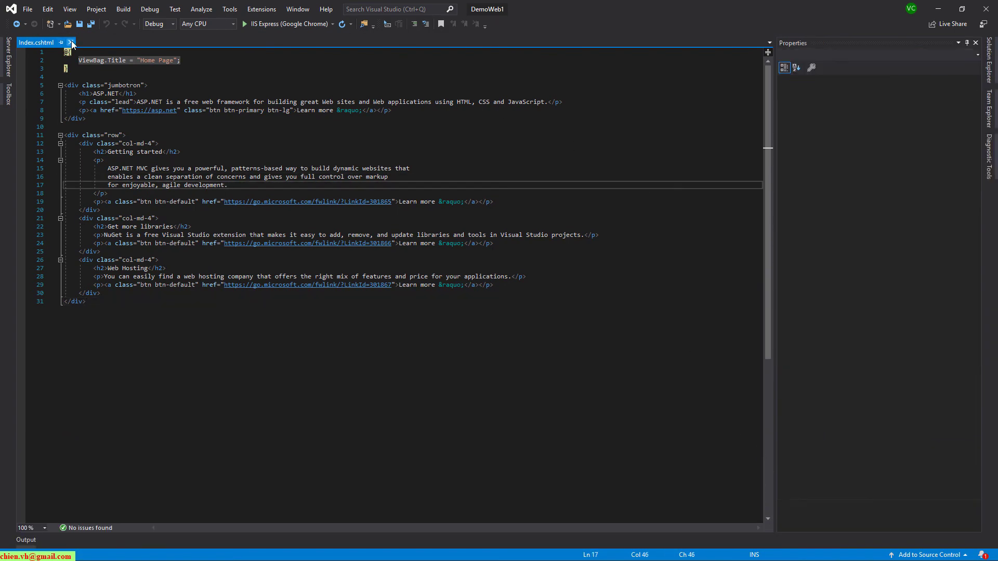
left_click(70, 42)
In Tools > Options, preview Blue (Extra Contrast), Blue and Light color themes, then set Dark again
left_click(230, 9)
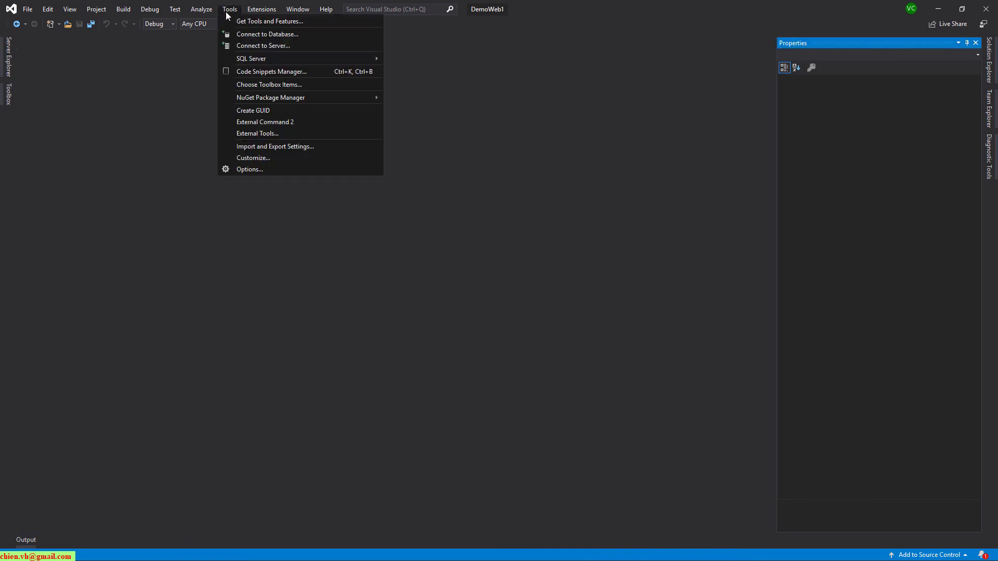
left_click(258, 170)
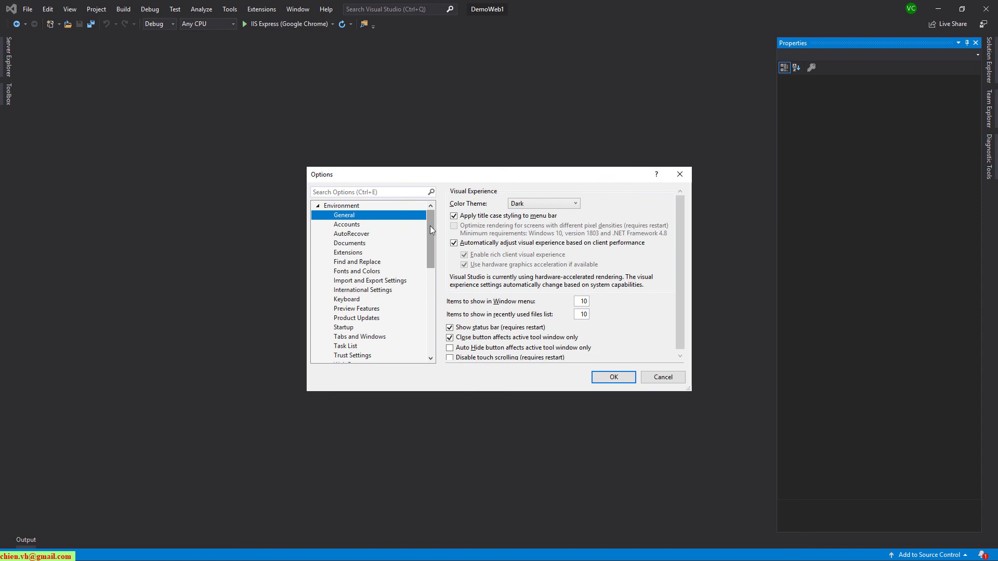
left_click_drag(430, 226, 430, 222)
left_click(570, 204)
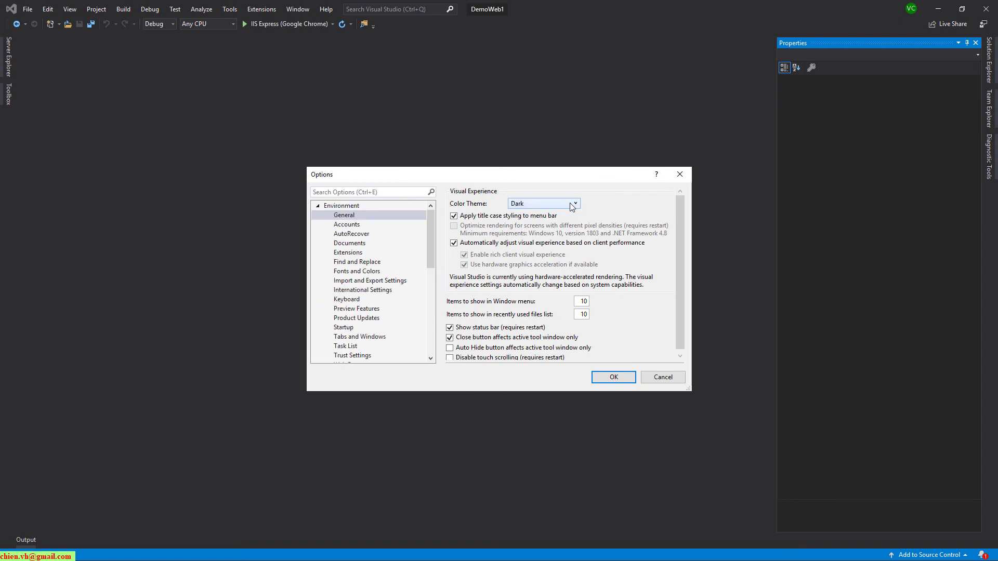
left_click(572, 207)
left_click(545, 245)
left_click(538, 207)
left_click(538, 214)
left_click(546, 207)
left_click(541, 245)
left_click(565, 206)
left_click(520, 234)
Browse the Accounts and AutoRecover option pages, then cancel the Options dialog
left_click(351, 225)
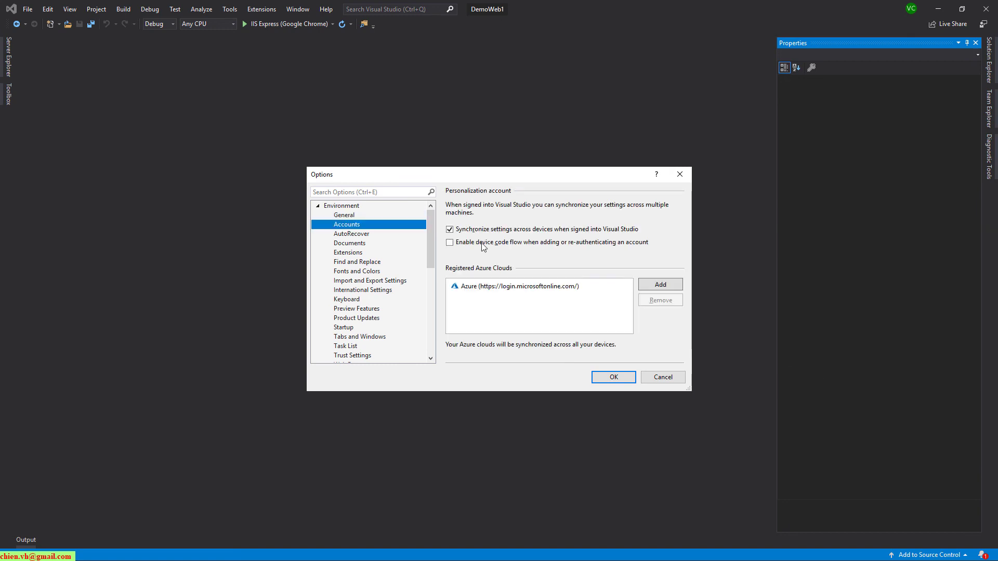
left_click(352, 234)
scroll(366, 307, "down", 3)
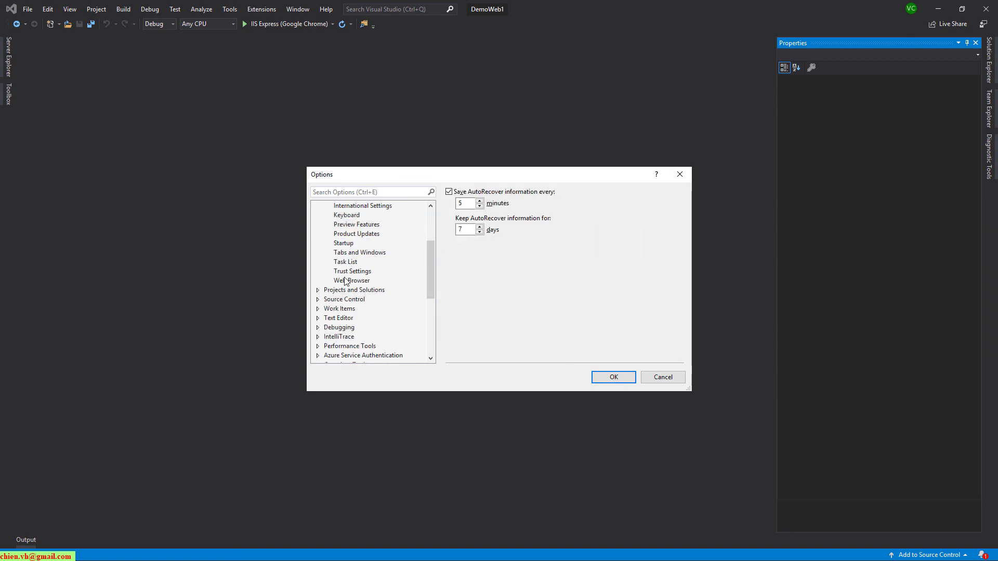
left_click(660, 378)
left_click(28, 12)
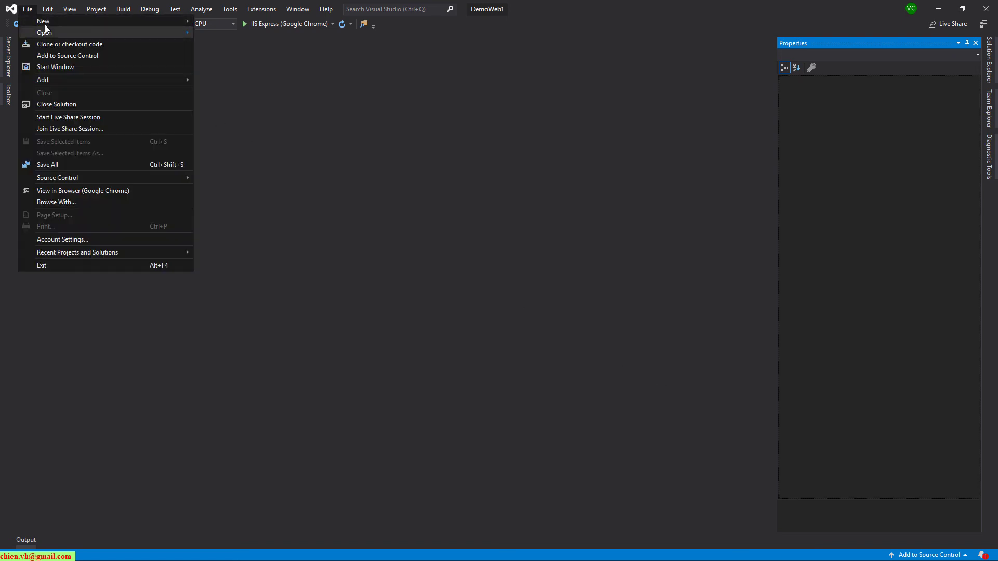
Choose File > New > Project... to bring up the Create a new project dialog
mouse_move(46, 24)
left_click(270, 25)
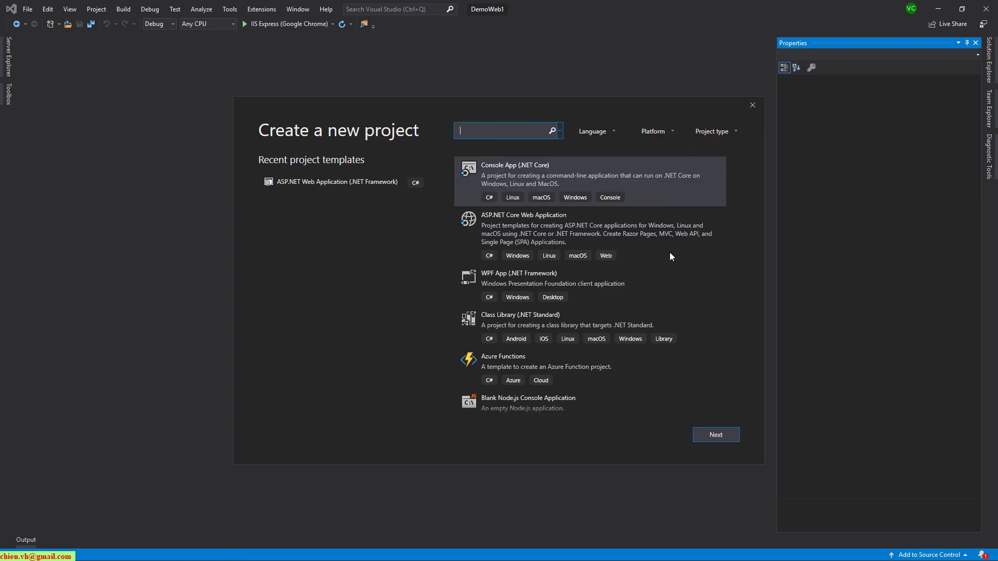